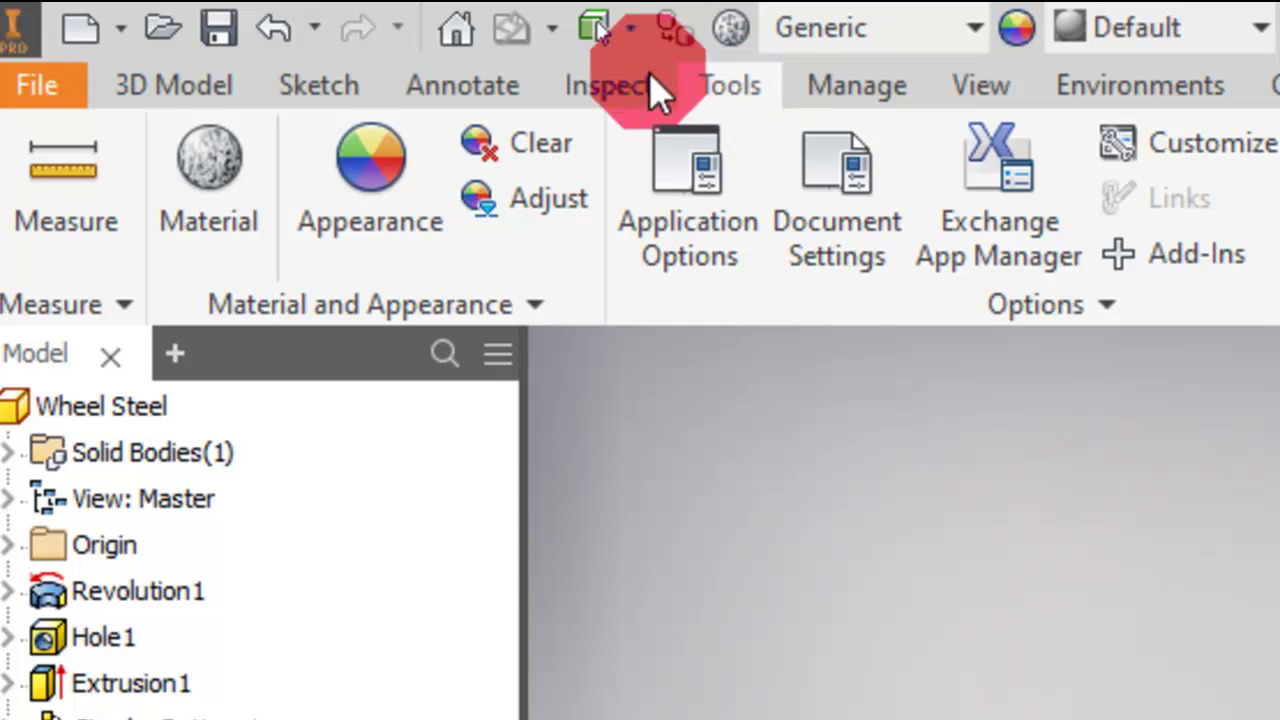
Step: Add Aluminum 6061, Welded from the Inventor Material Library to the document and assign it to the wheel
click(213, 165)
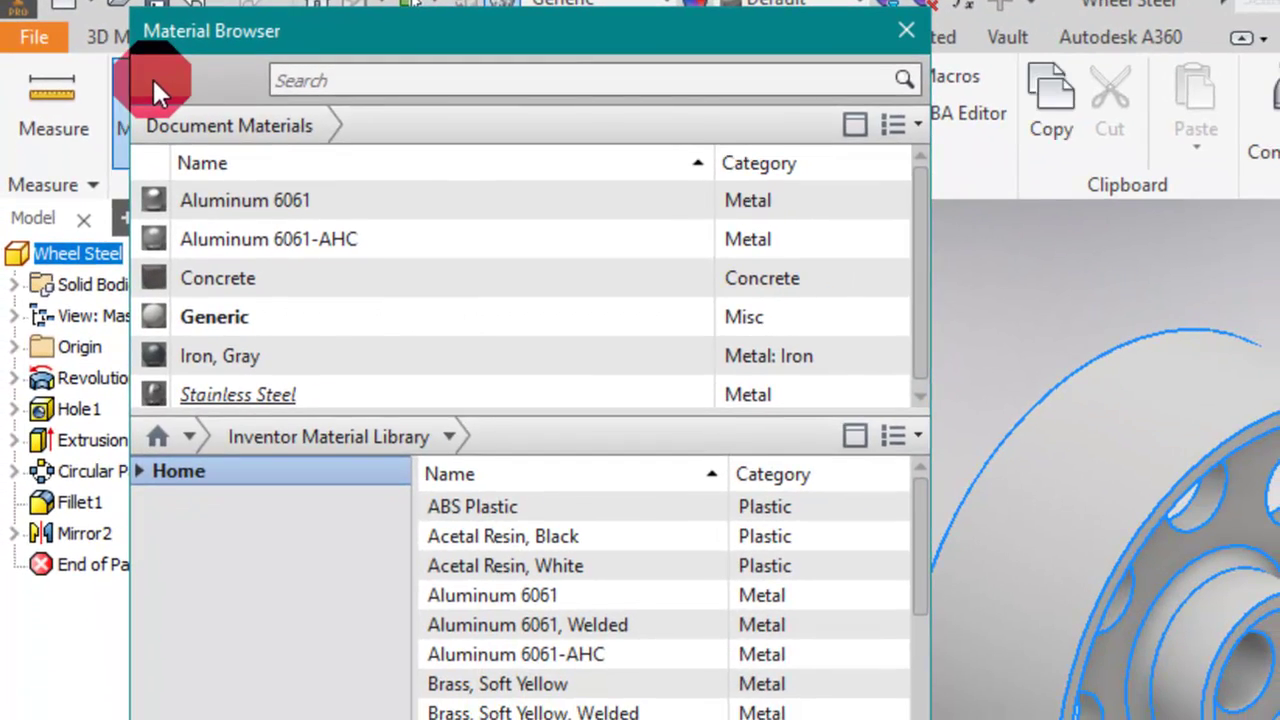
click(456, 434)
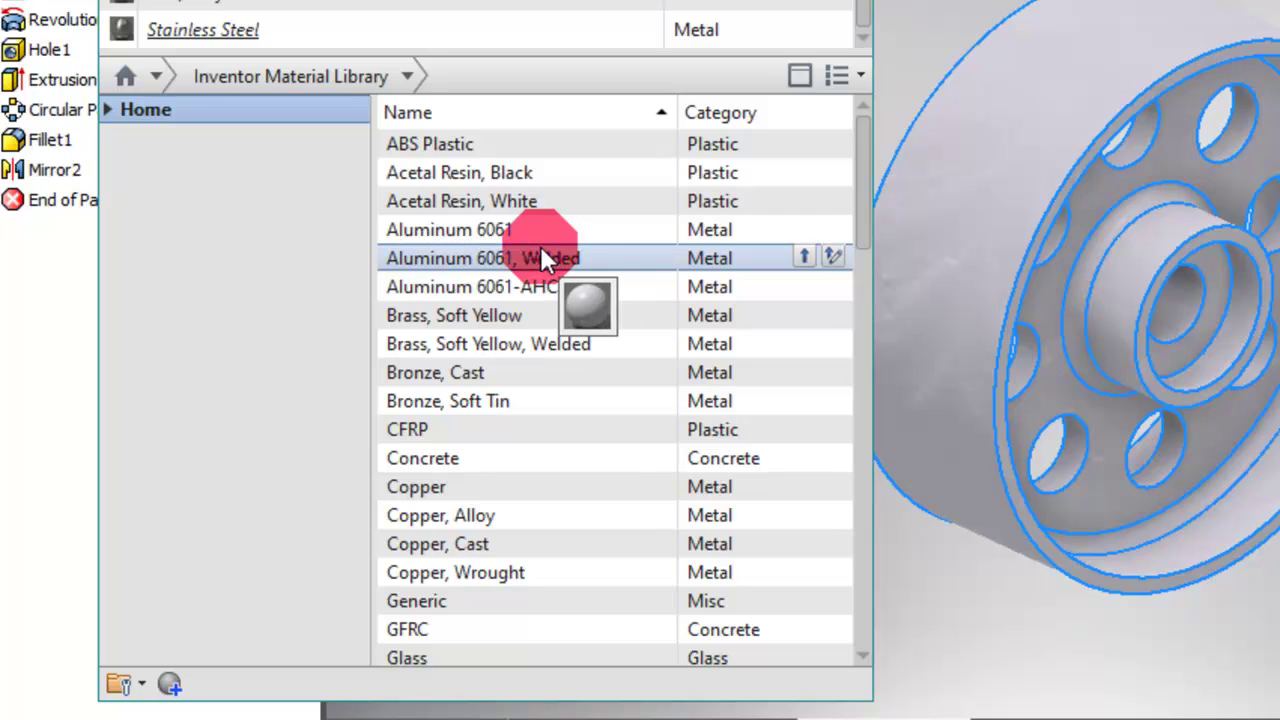
click(556, 260)
right_click(555, 259)
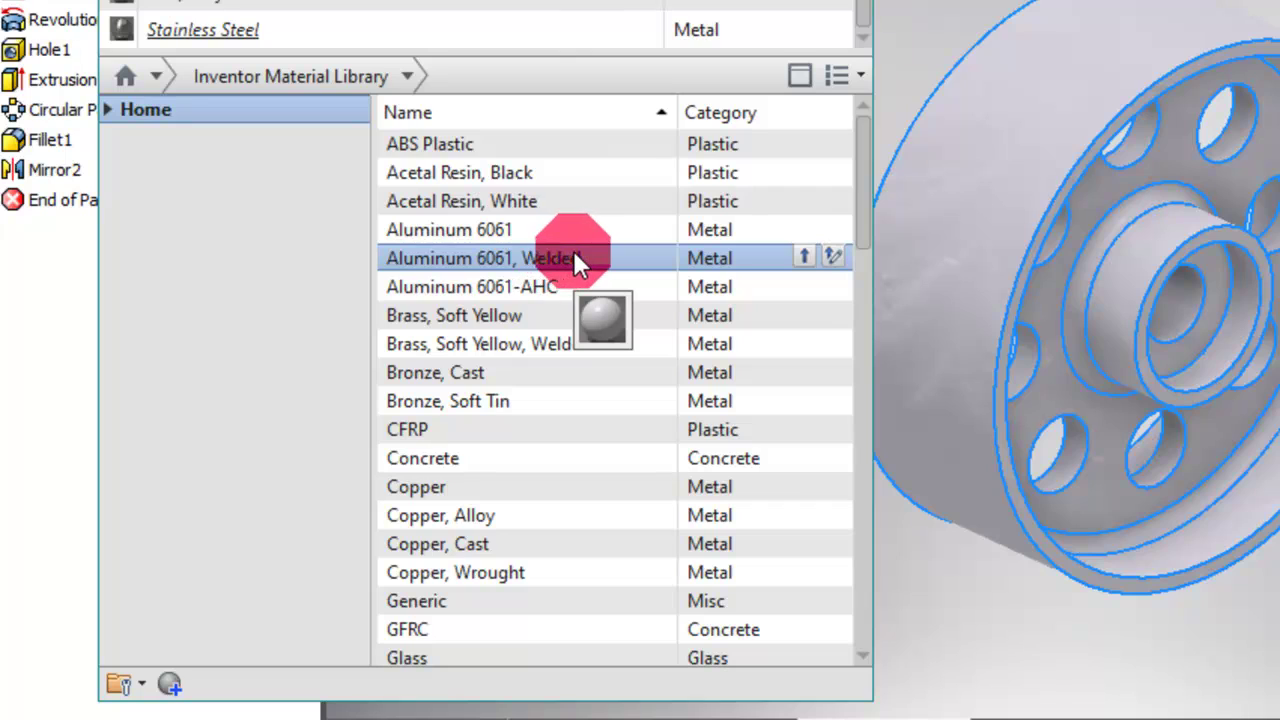
click(802, 258)
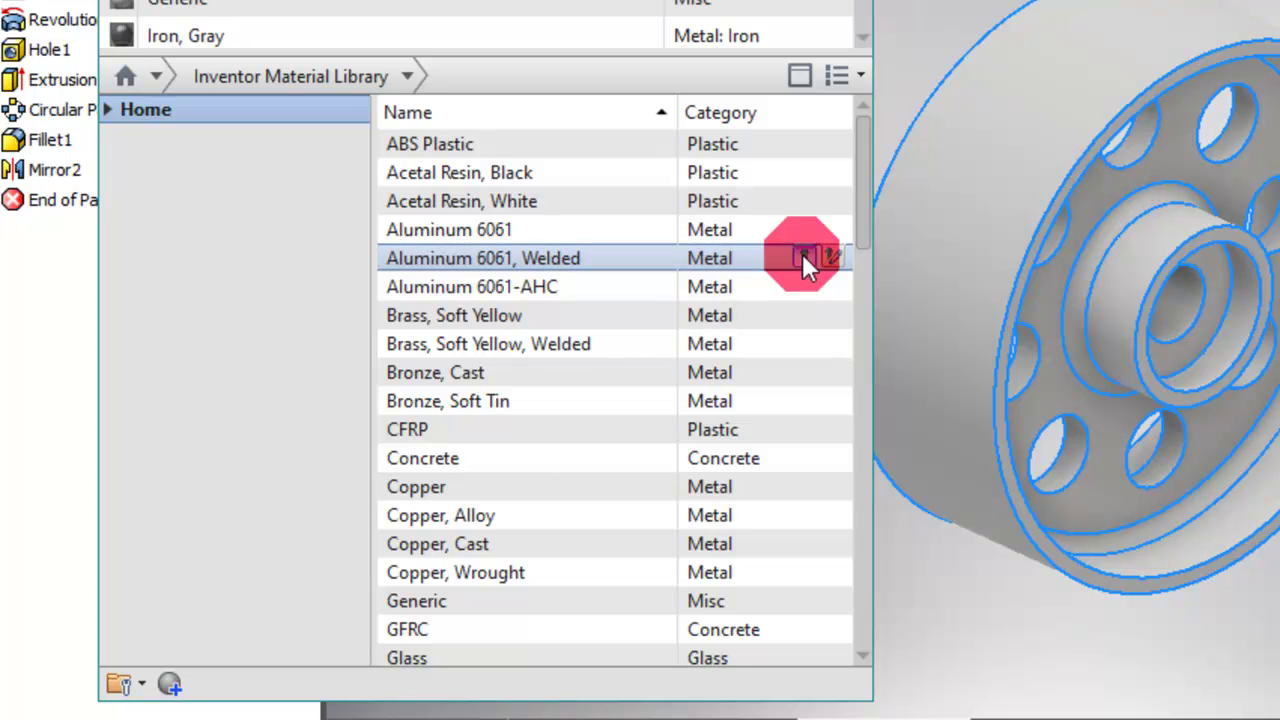
click(803, 256)
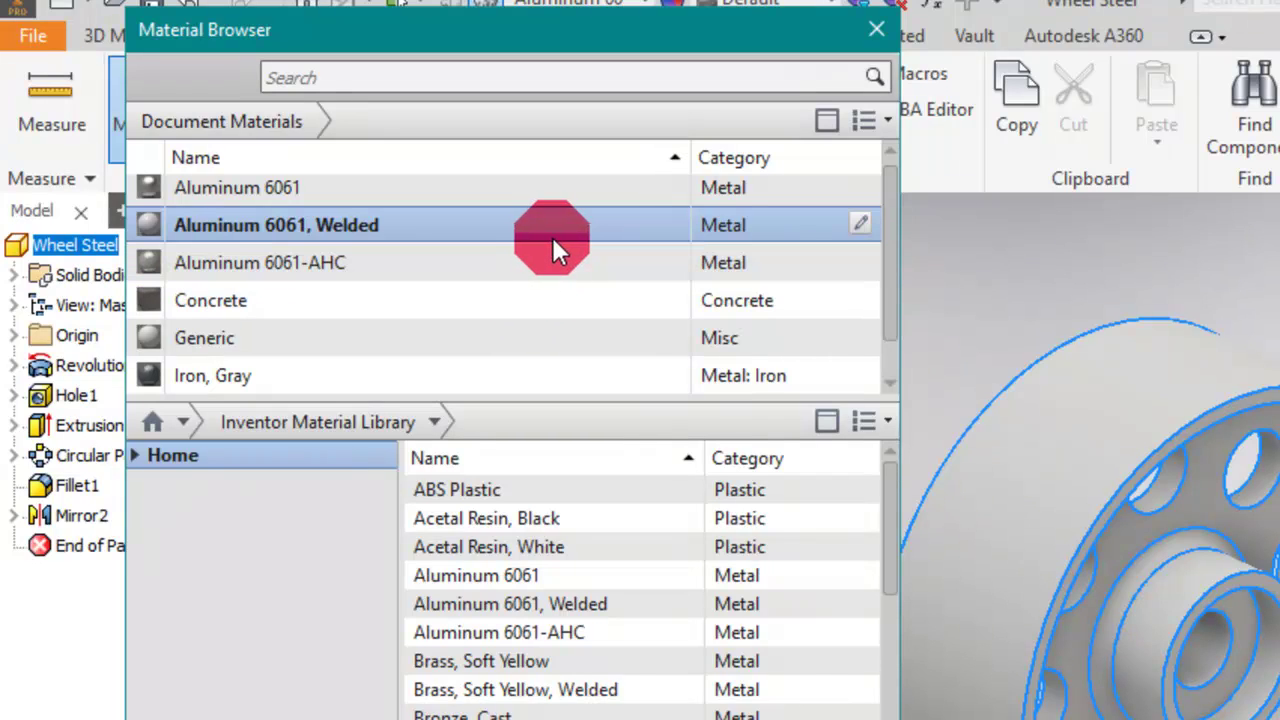
Step: Assign the Generic document material to the wheel
click(437, 339)
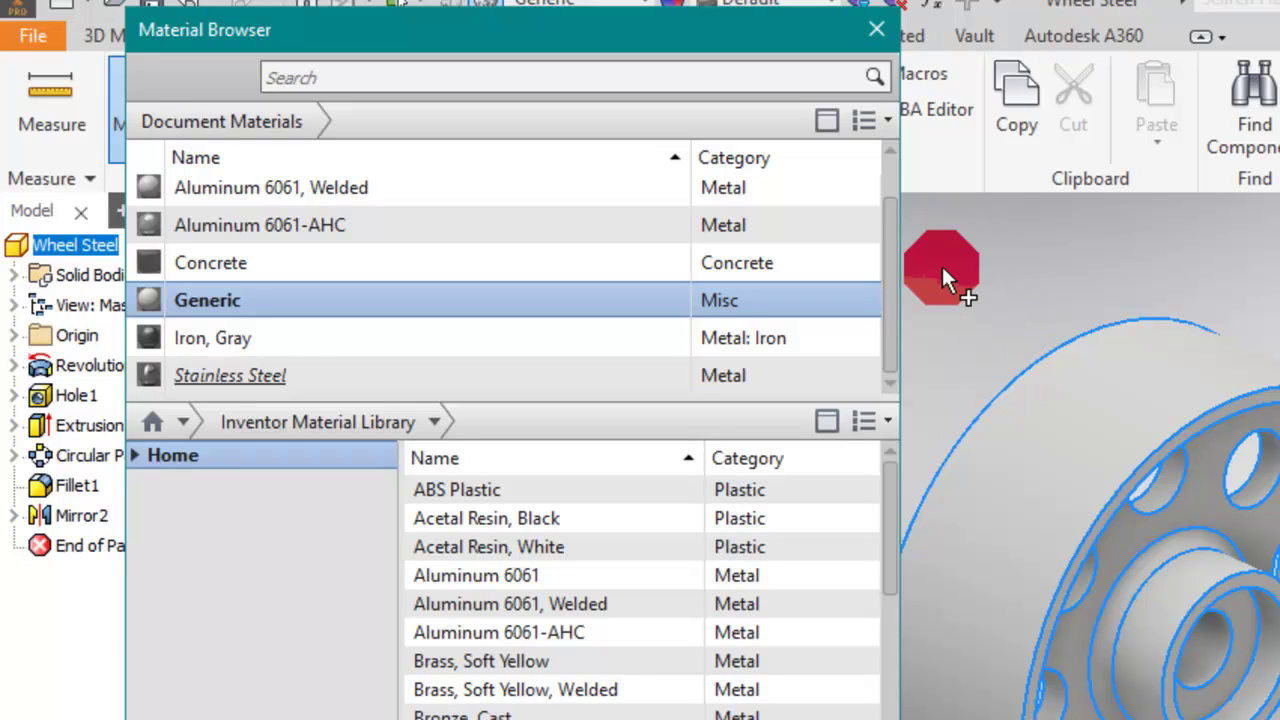
scroll(893, 232, up, 1)
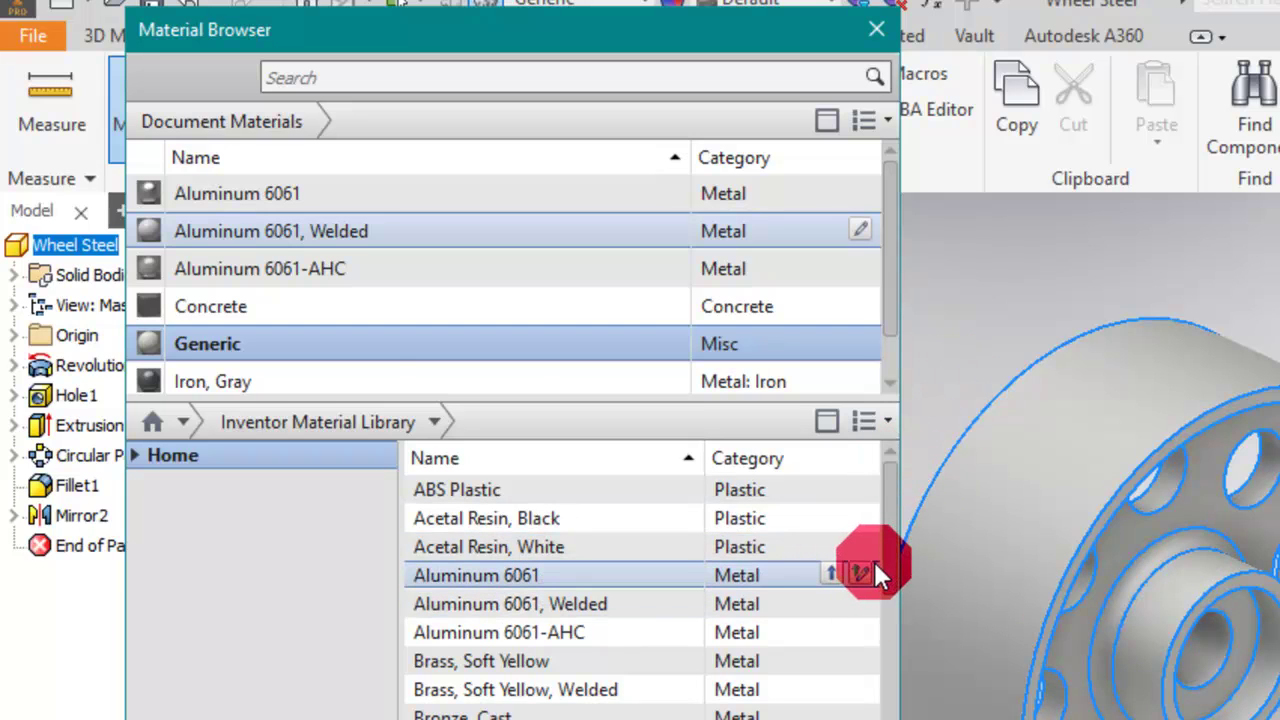
Step: Open the document material Aluminum 6061, Welded for editing and review its appearance and physical properties
click(862, 572)
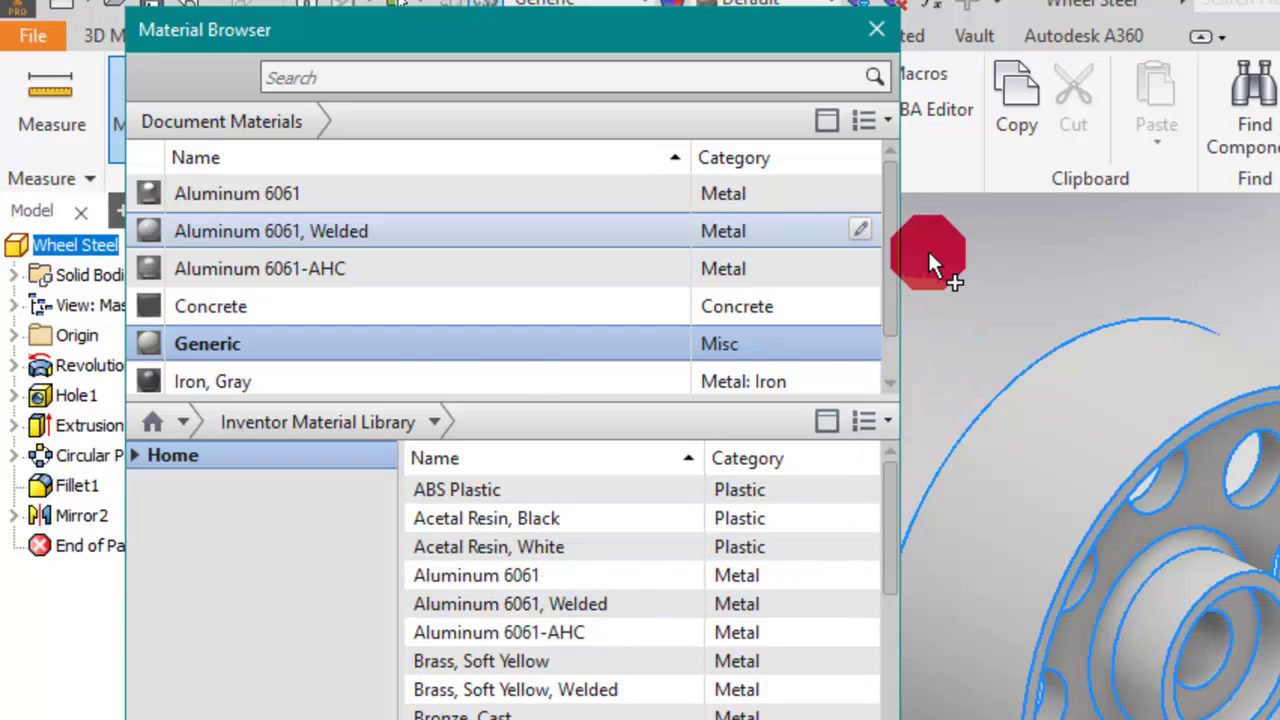
click(862, 229)
click(862, 229)
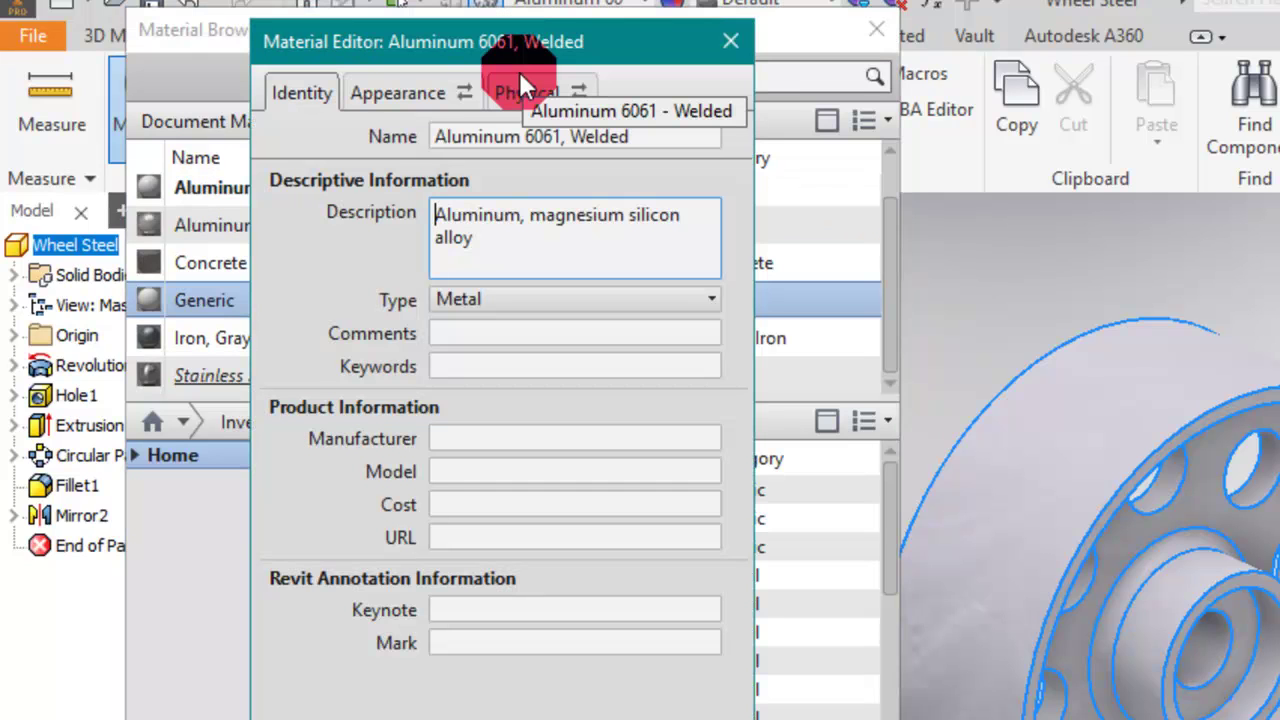
click(406, 93)
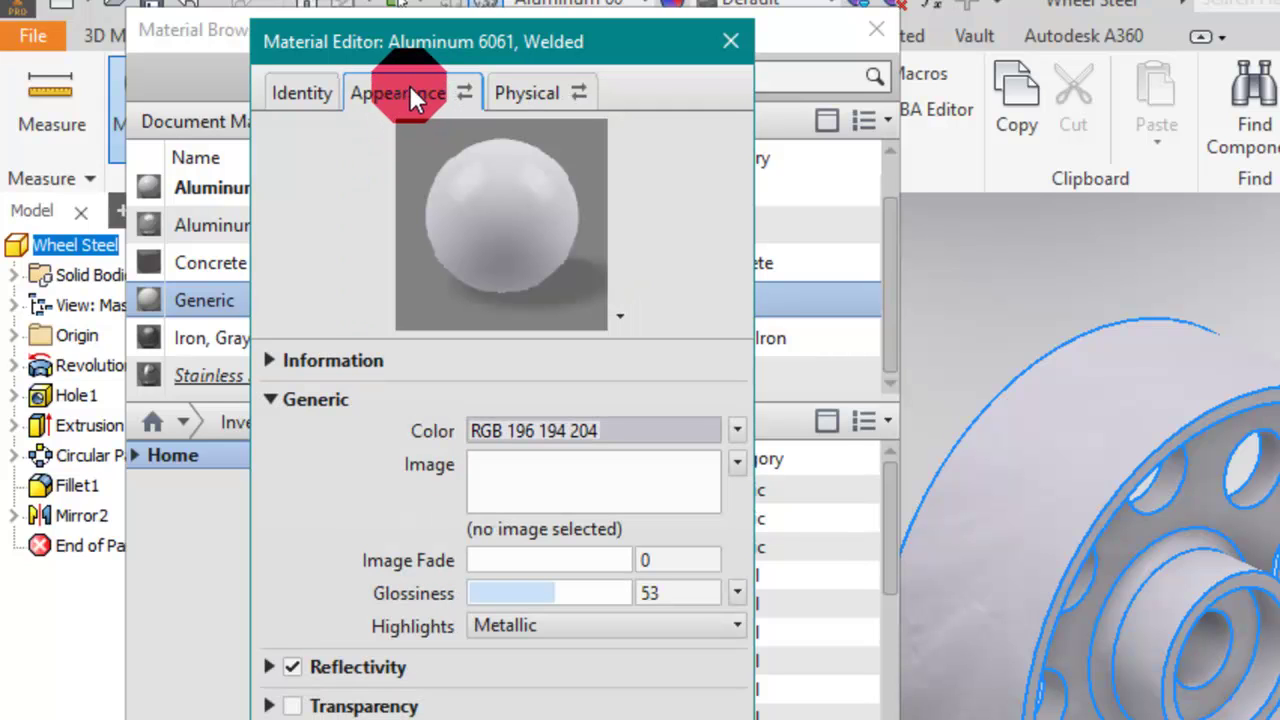
click(528, 90)
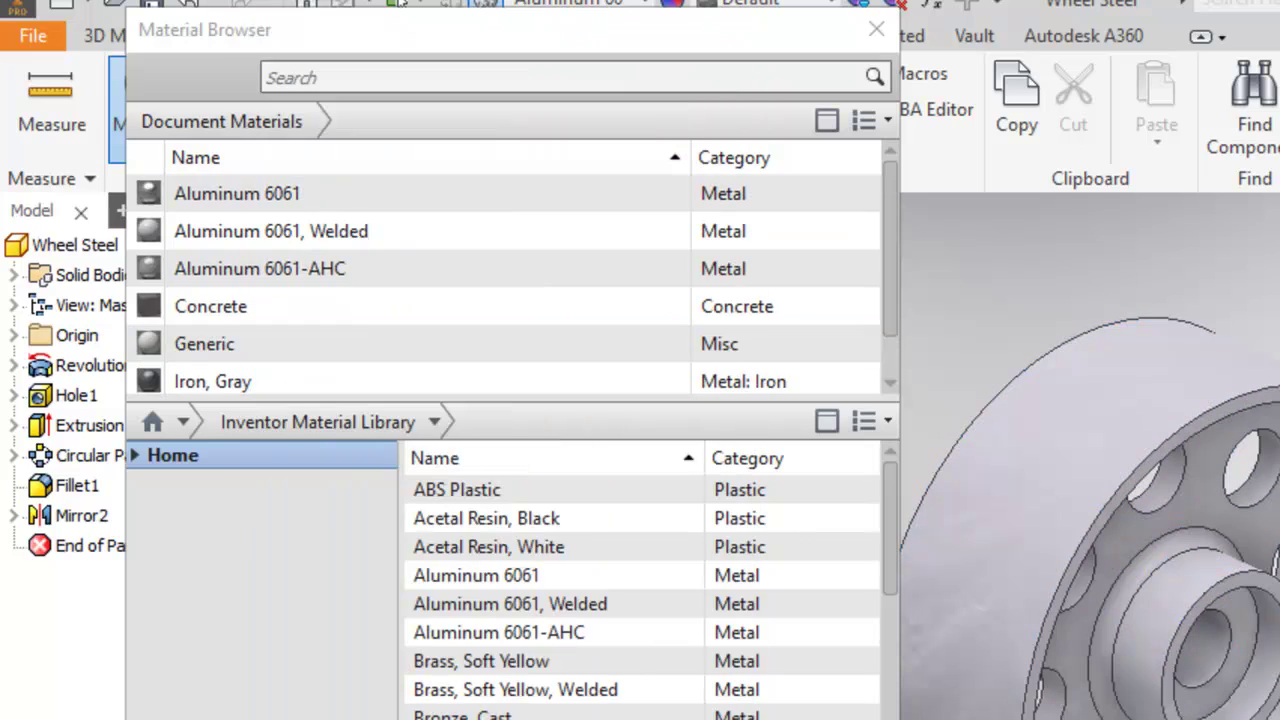
Step: Select Aluminum 6061, Welded among the document materials and close the Material Browser
click(456, 348)
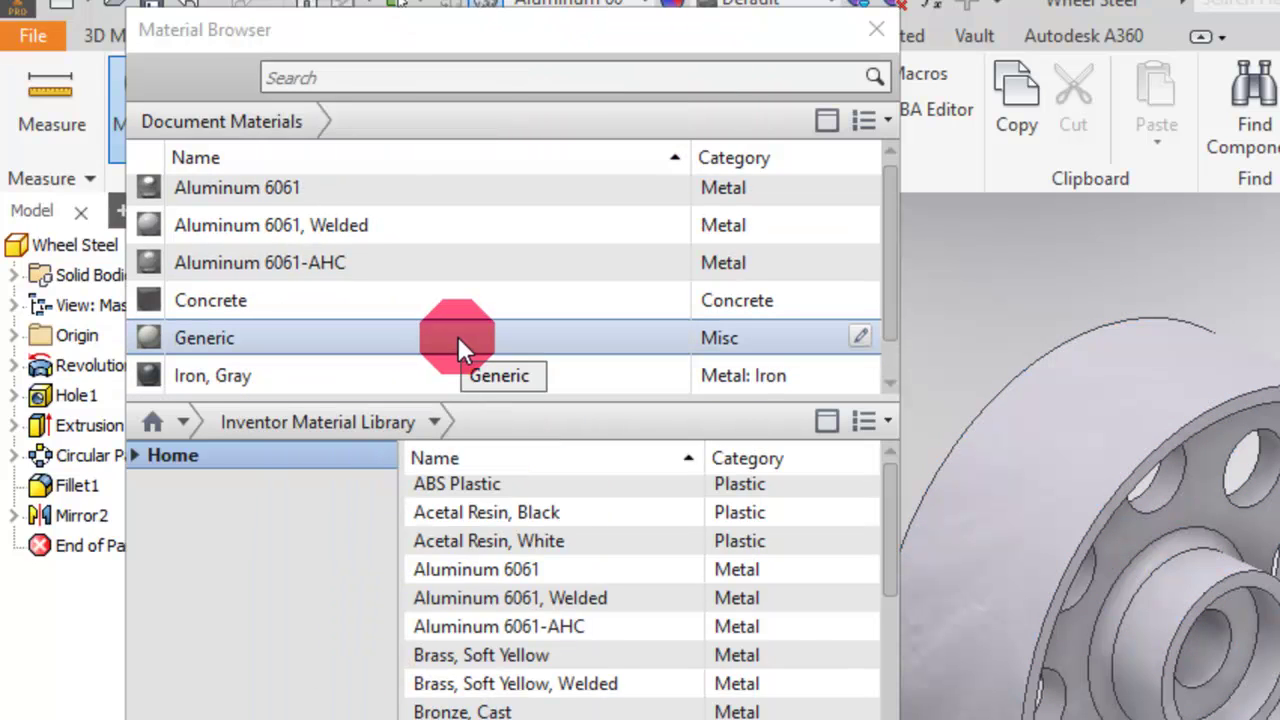
click(438, 260)
click(434, 232)
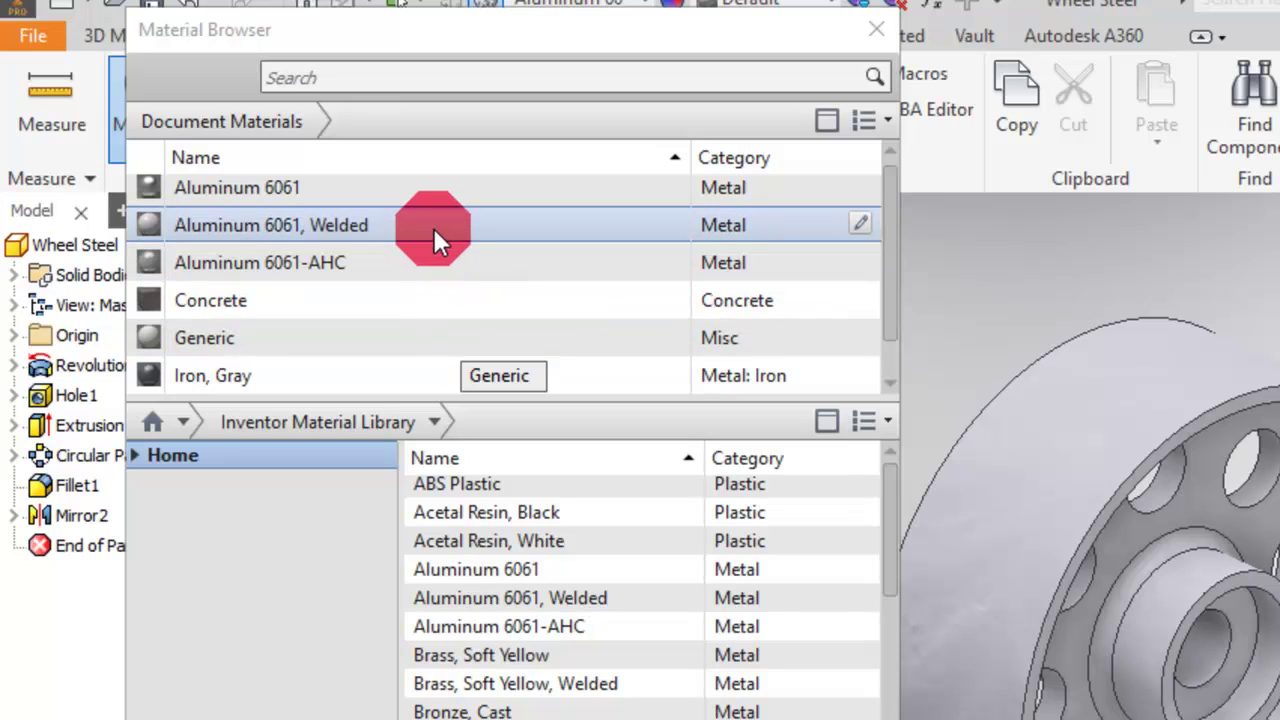
click(434, 228)
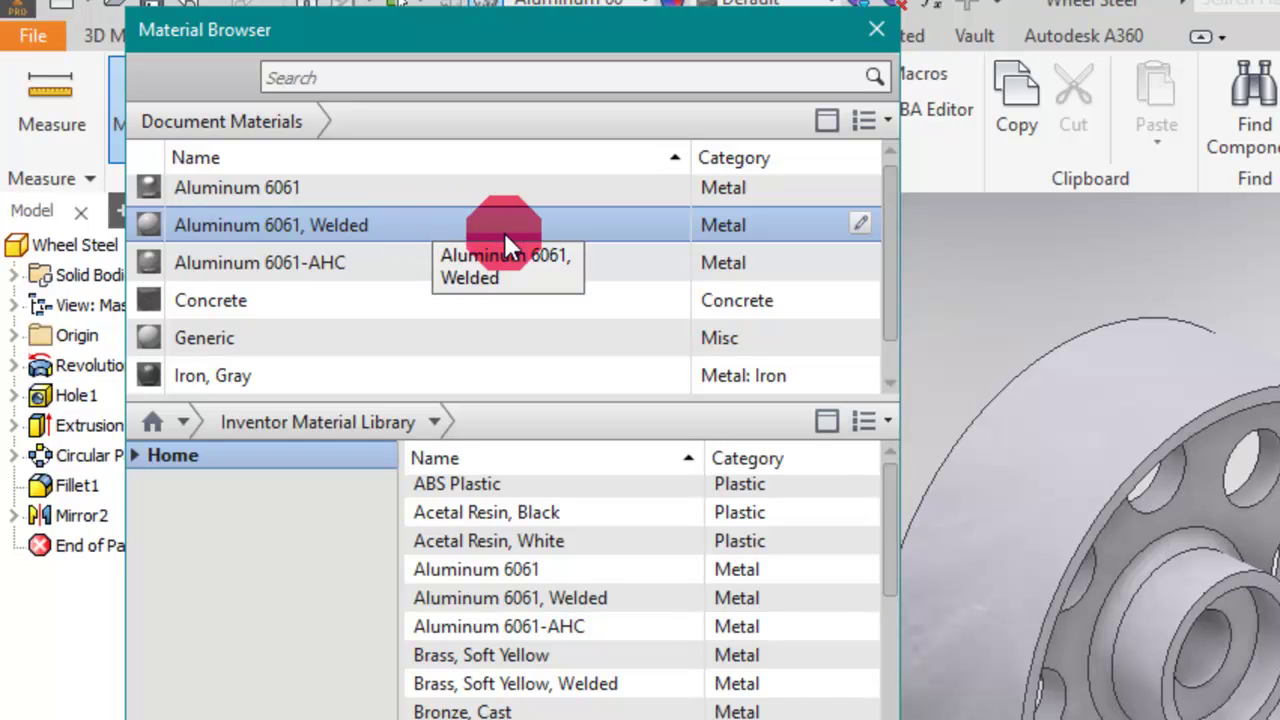
click(869, 35)
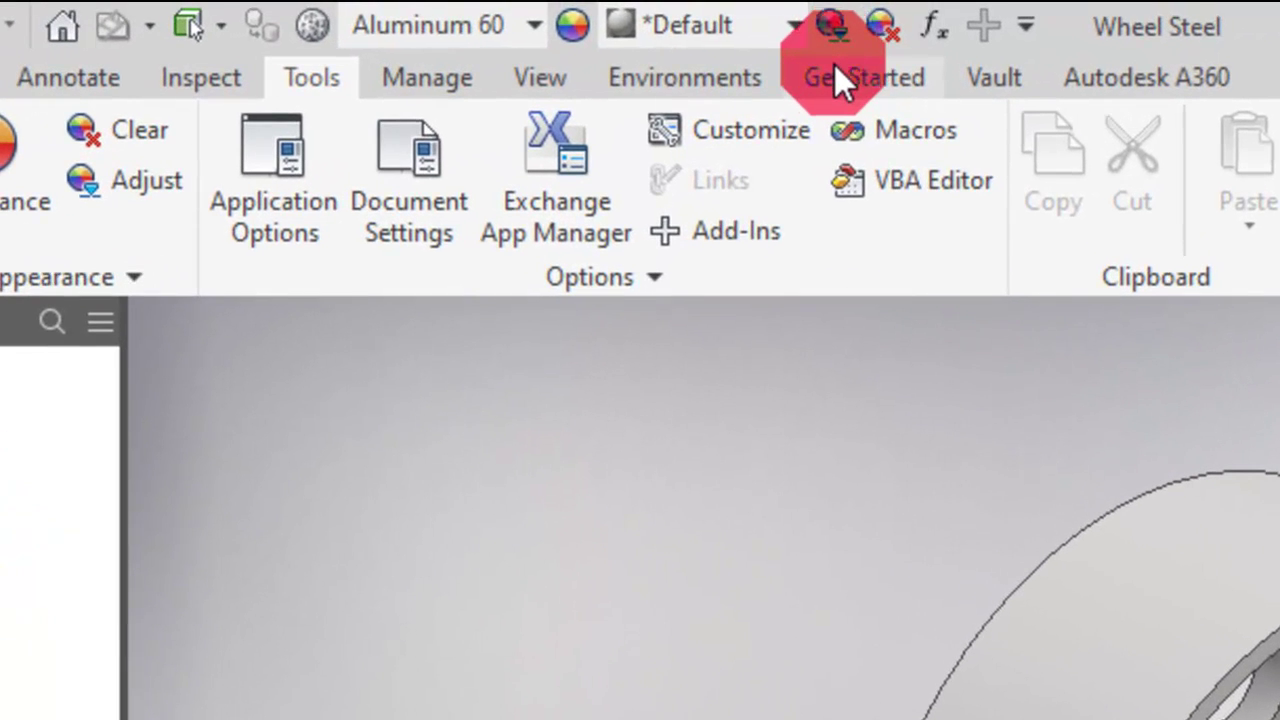
Step: Override the whole wheel's appearance with Chrome - Polished Blue
click(794, 28)
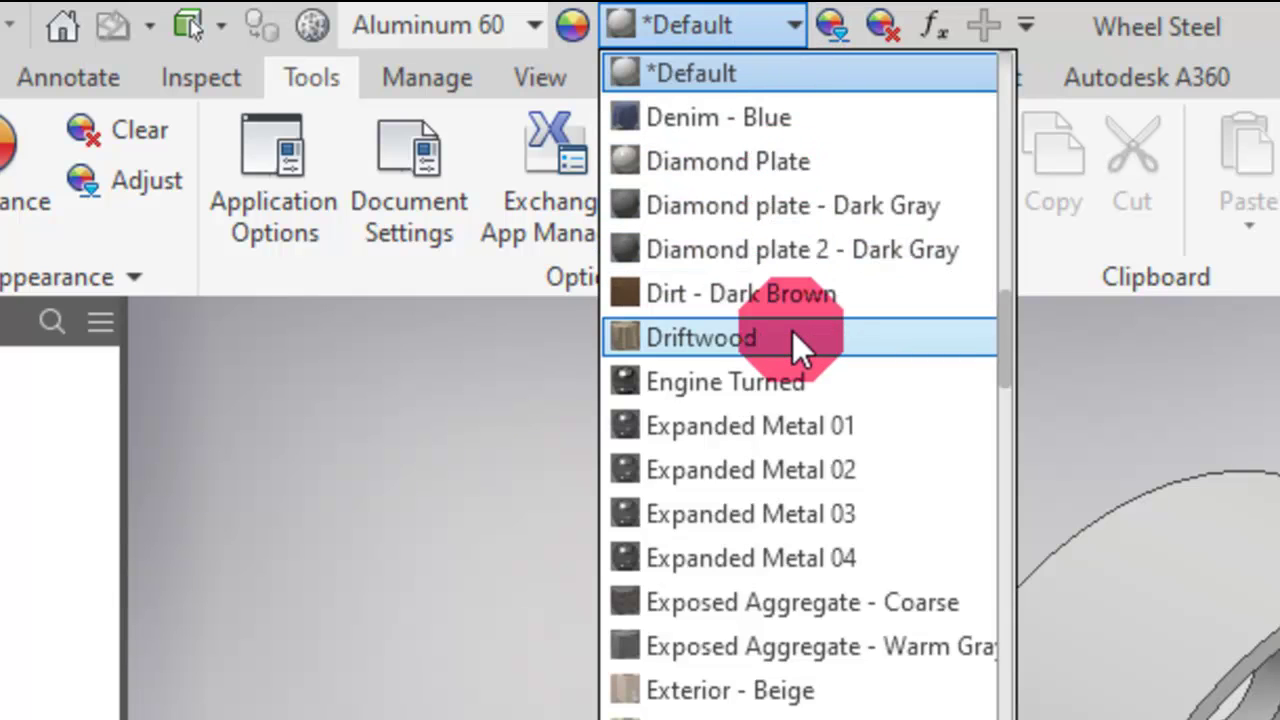
scroll(801, 319, up, 2)
scroll(801, 319, up, 4)
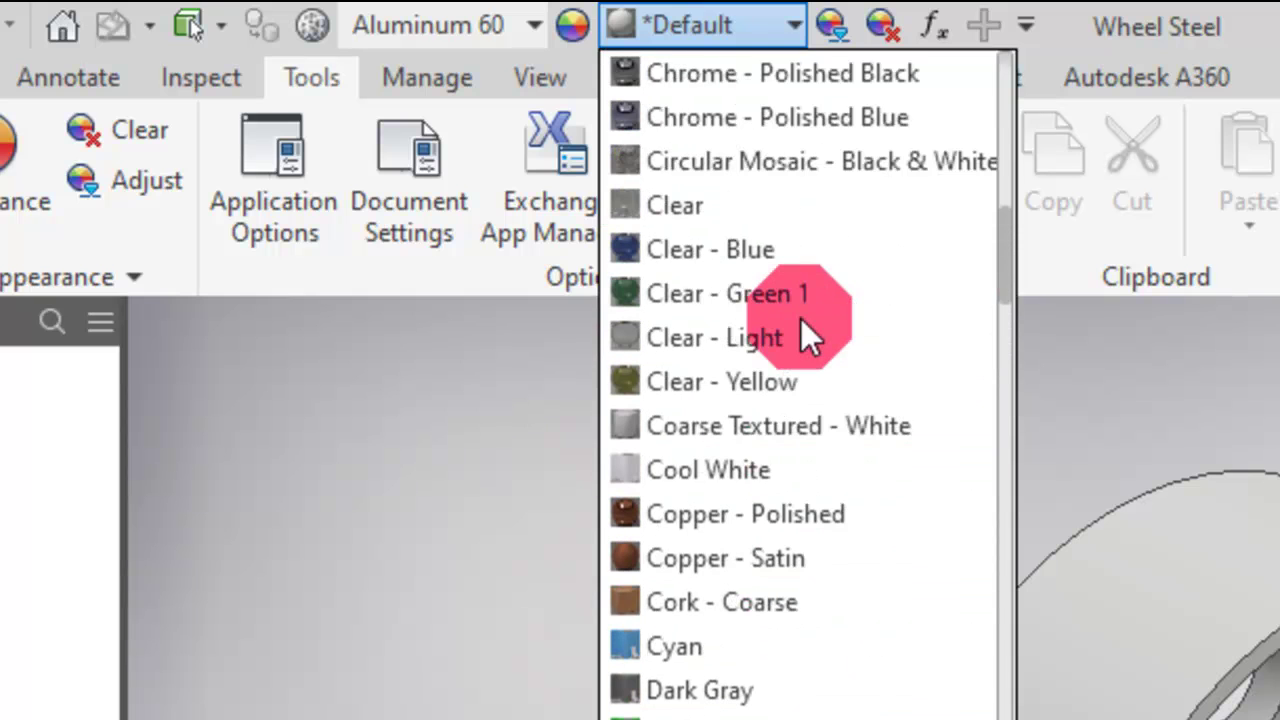
scroll(801, 319, up, 1)
click(821, 249)
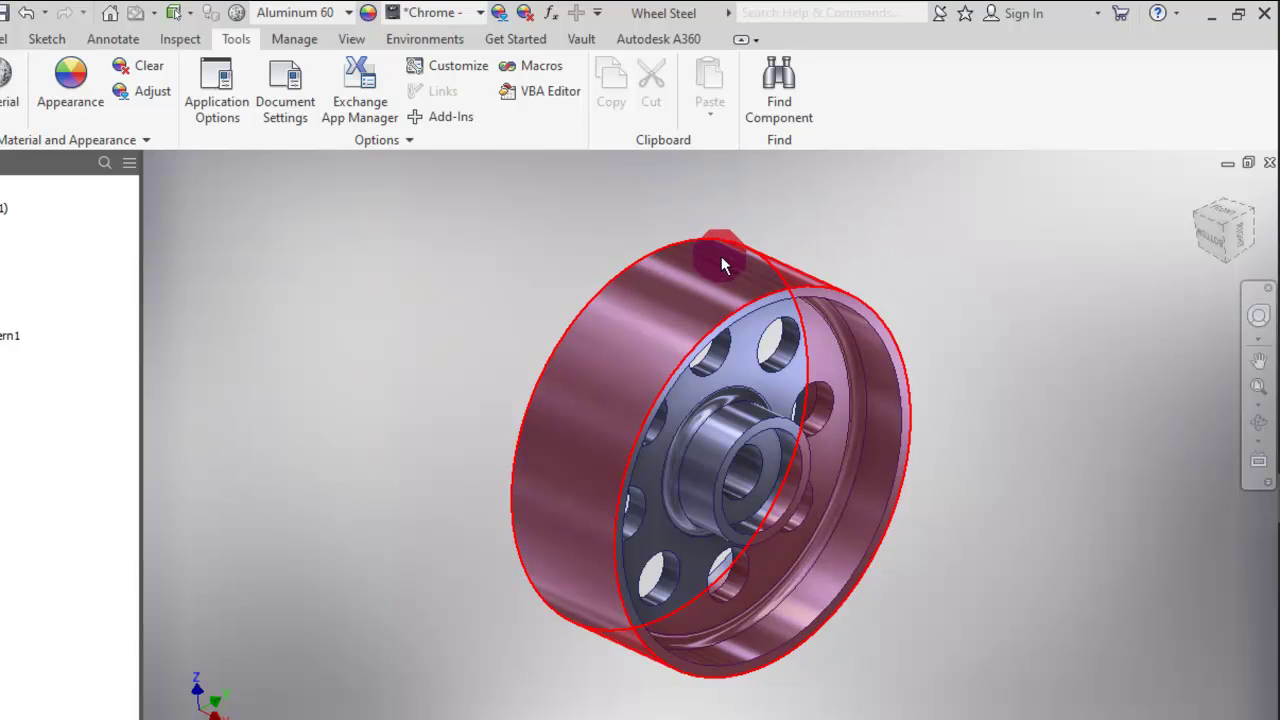
Step: Select the wheel's outer cylindrical face and open the Appearance Browser for it
click(657, 293)
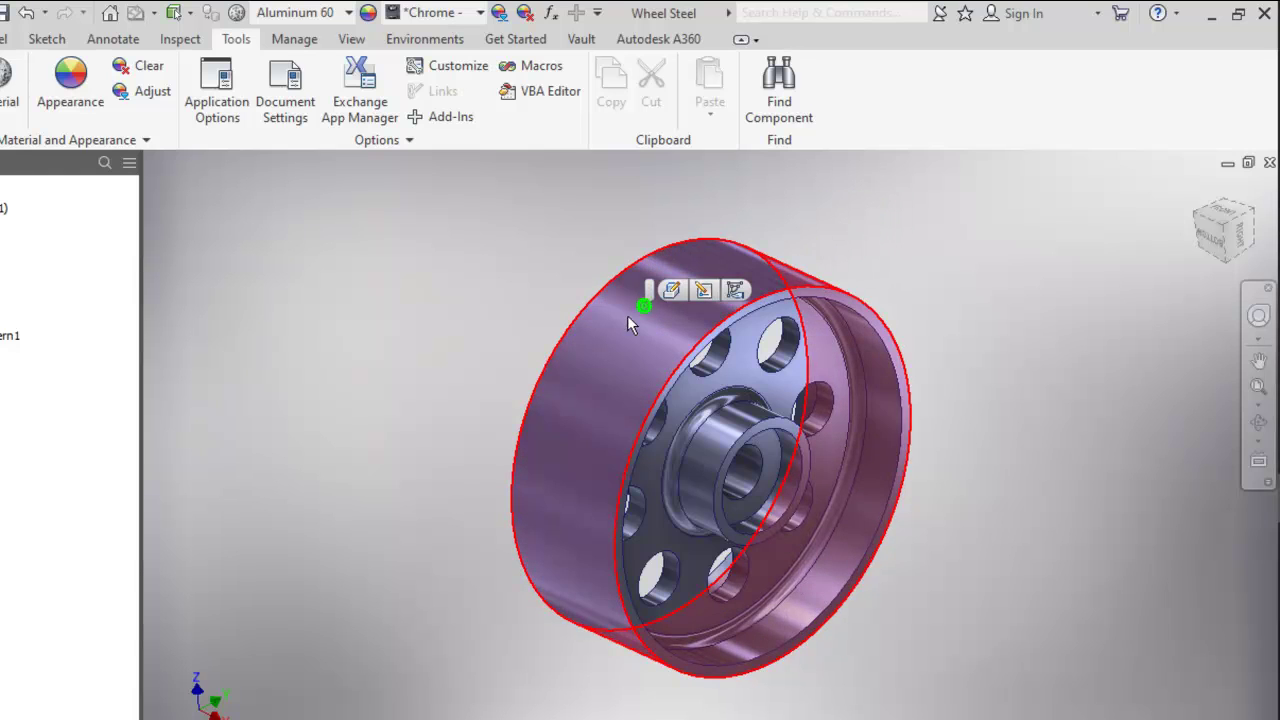
click(475, 340)
click(373, 282)
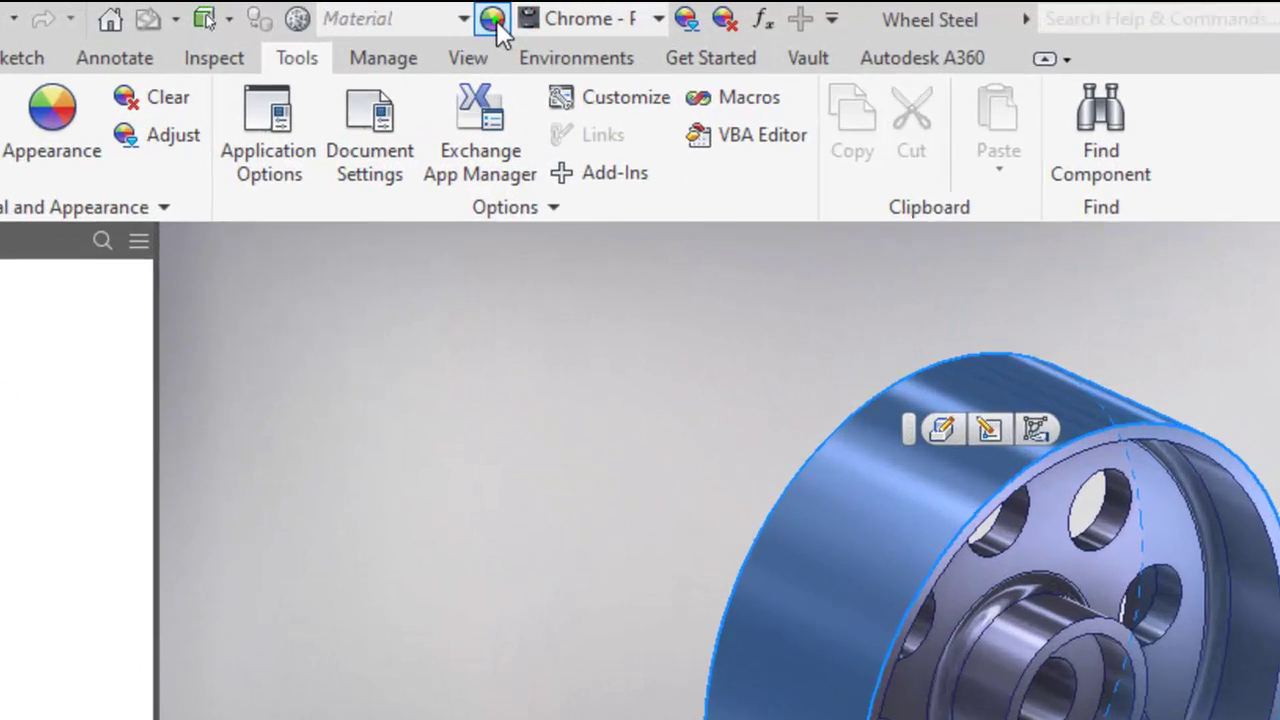
click(494, 19)
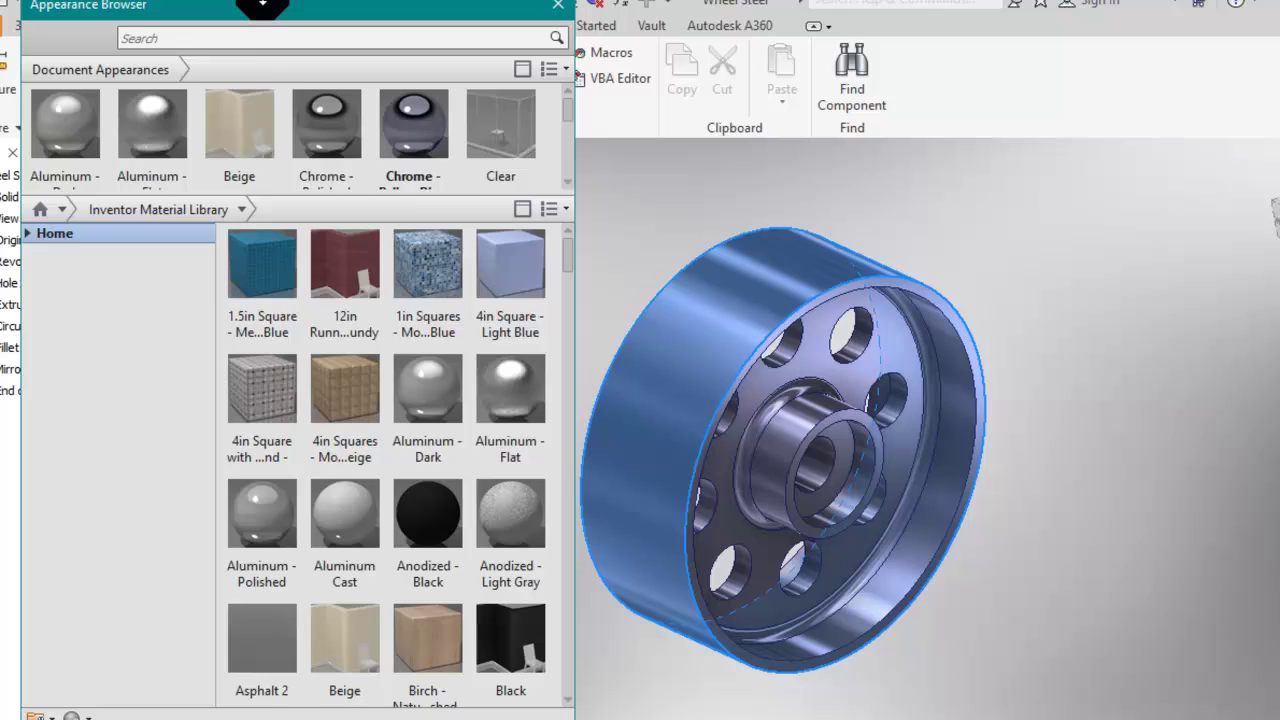
Step: Find Rubber - Black in the Inventor Material Library and add it to the document as the outer face's appearance
click(680, 345)
scroll(275, 115, down, 2)
scroll(450, 400, down, 10)
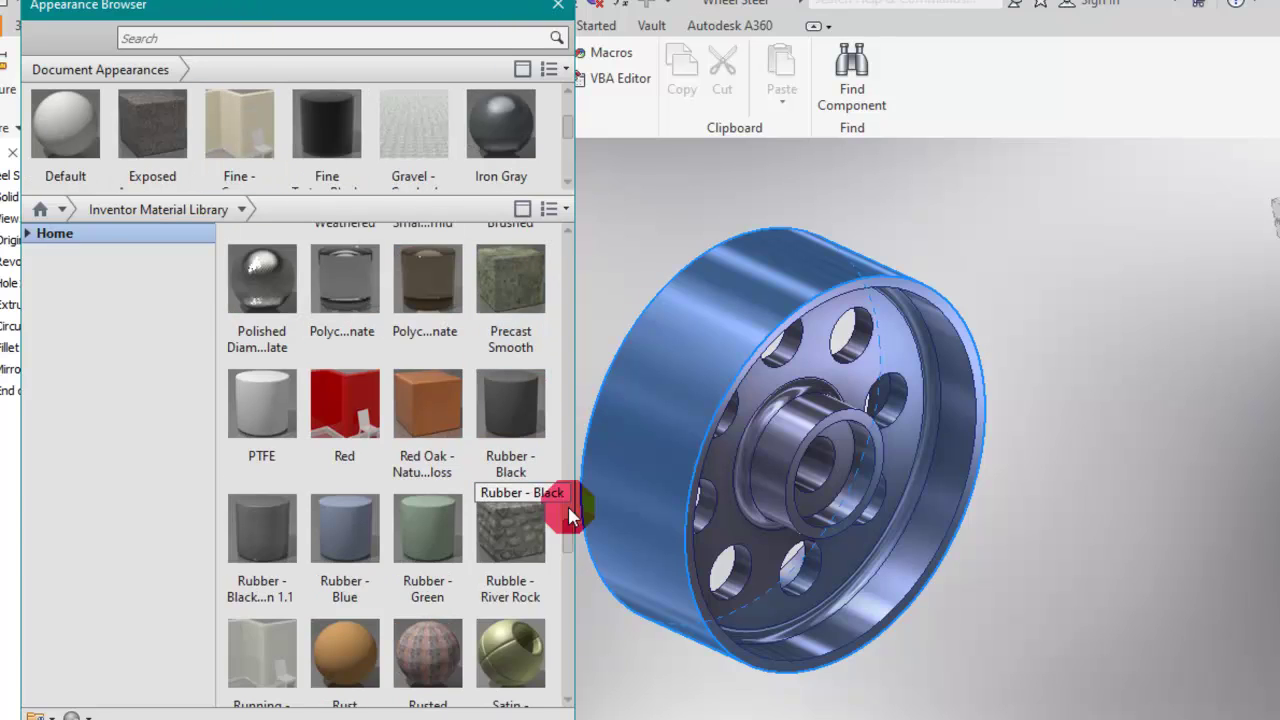
drag(571, 538, 574, 517)
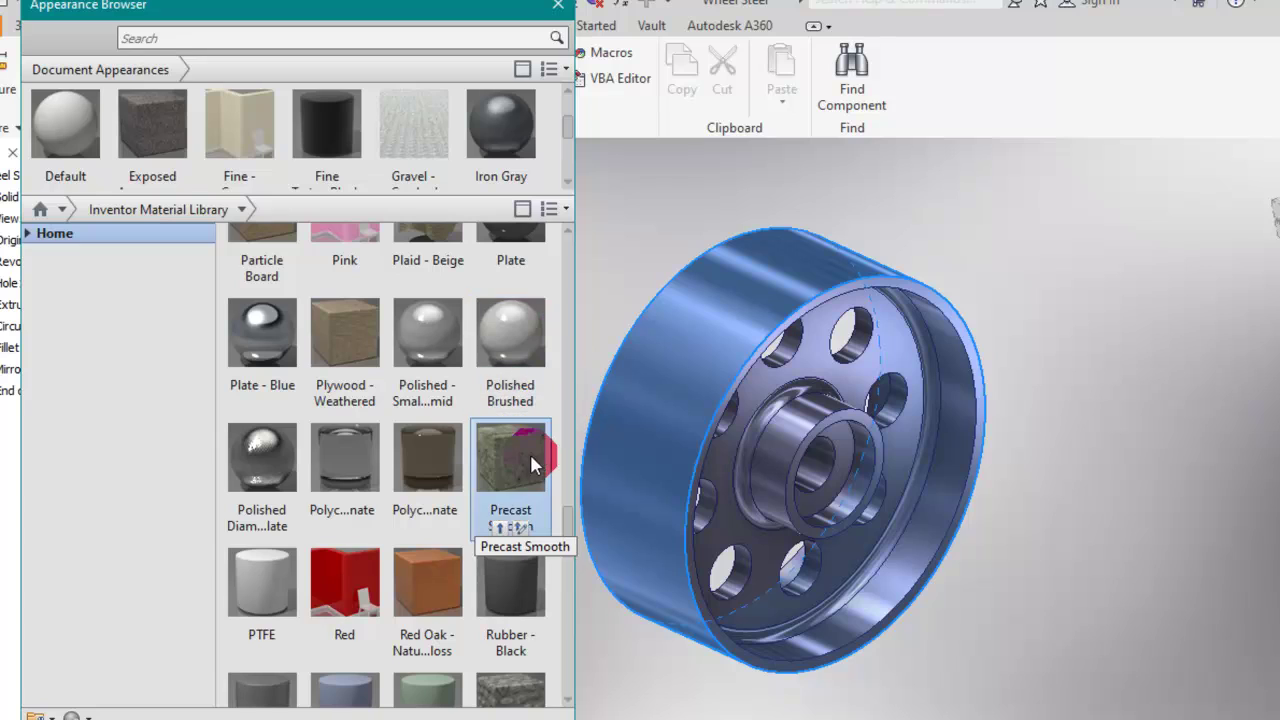
click(516, 591)
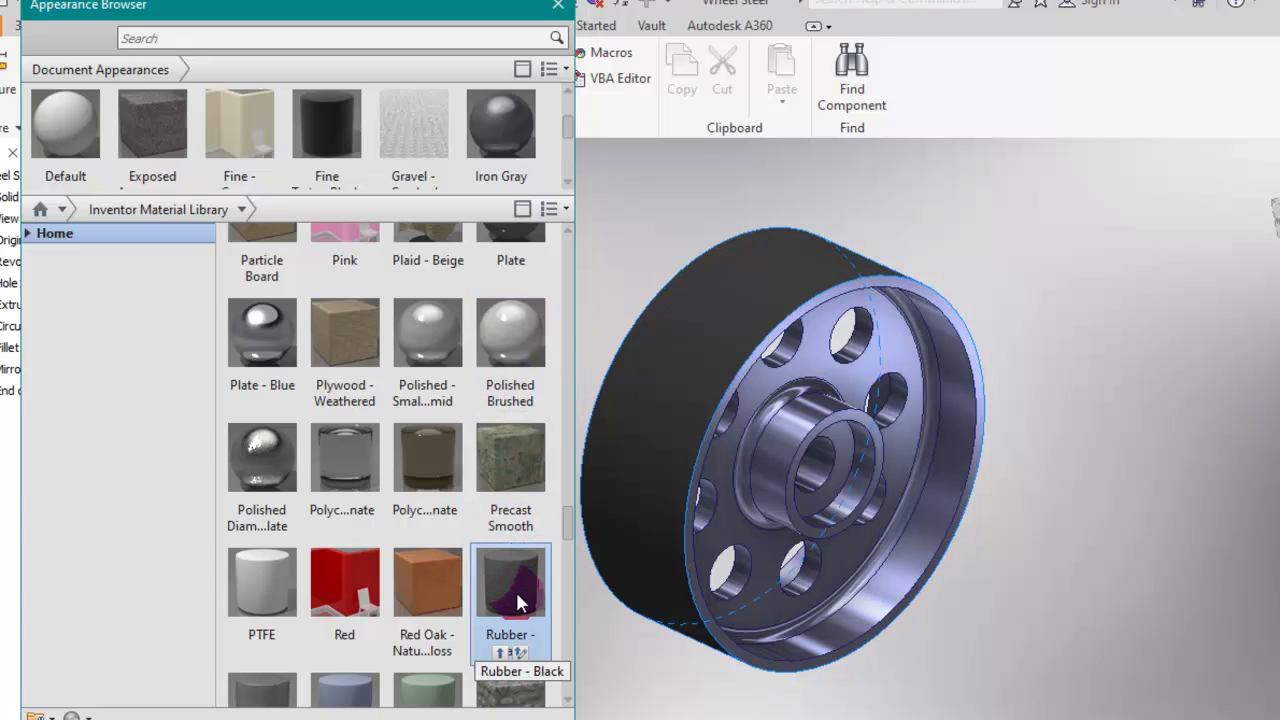
click(546, 521)
scroll(570, 522, down, 1)
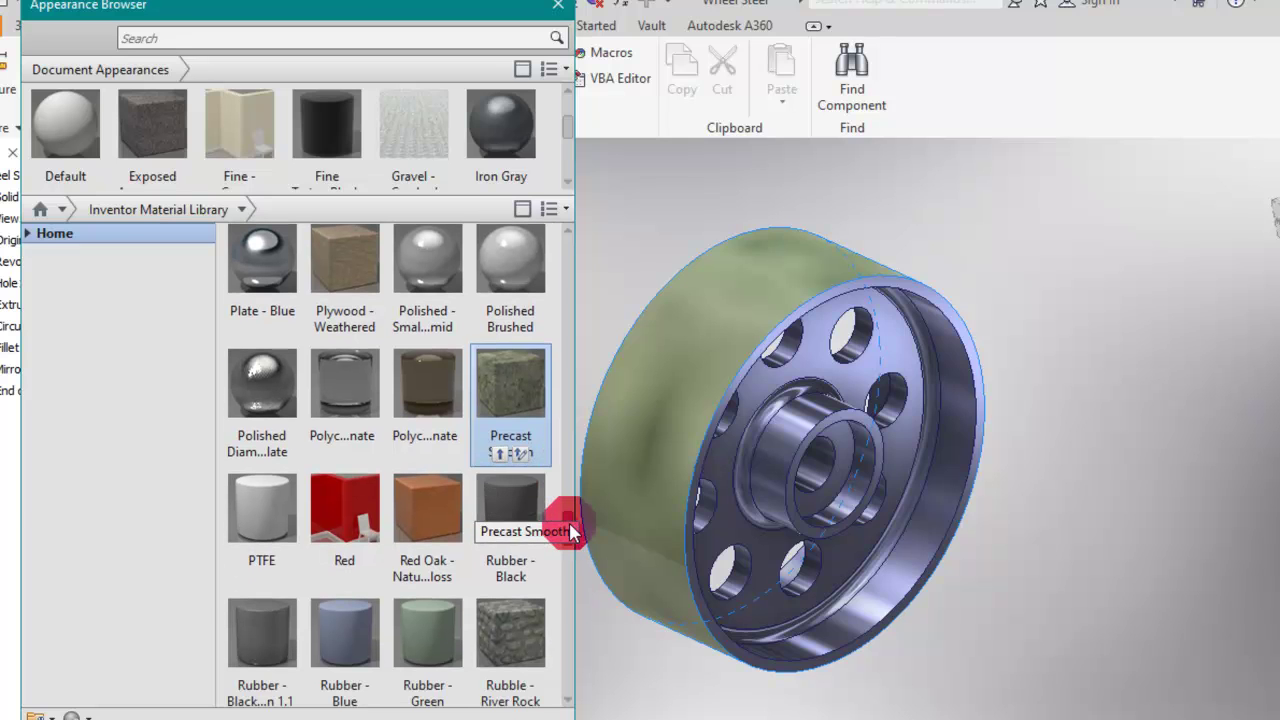
click(537, 505)
click(512, 530)
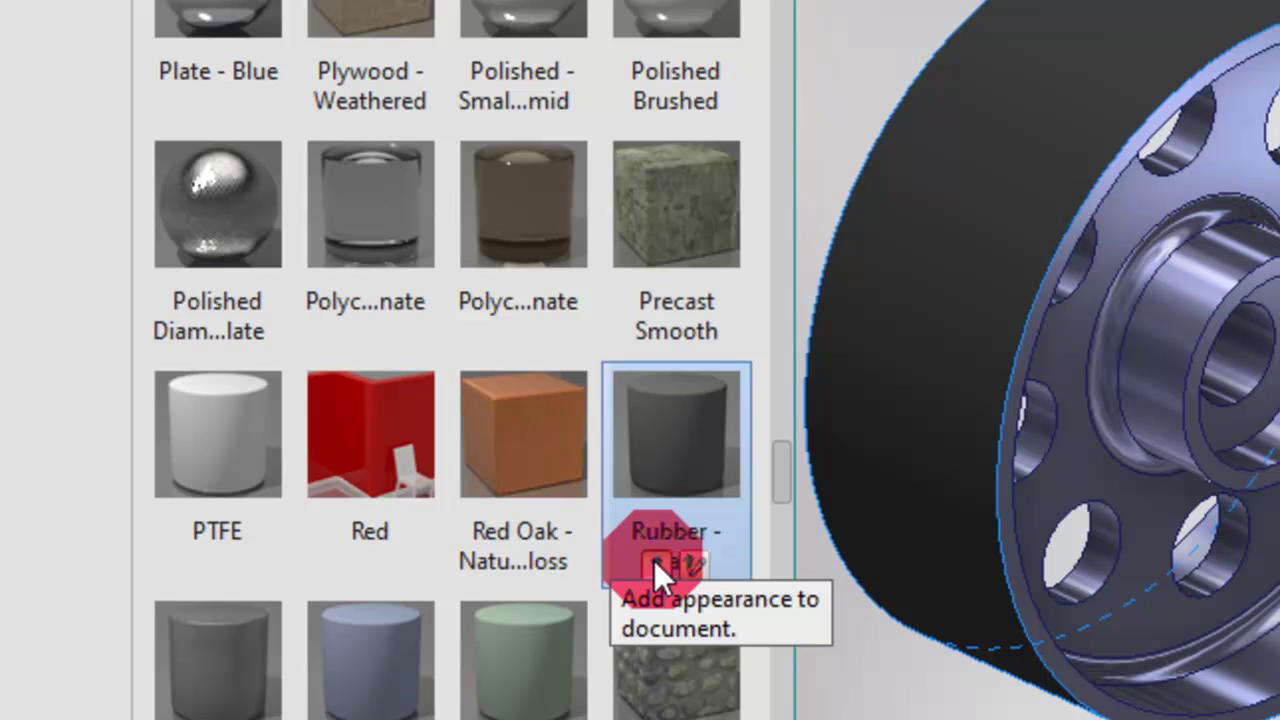
click(654, 562)
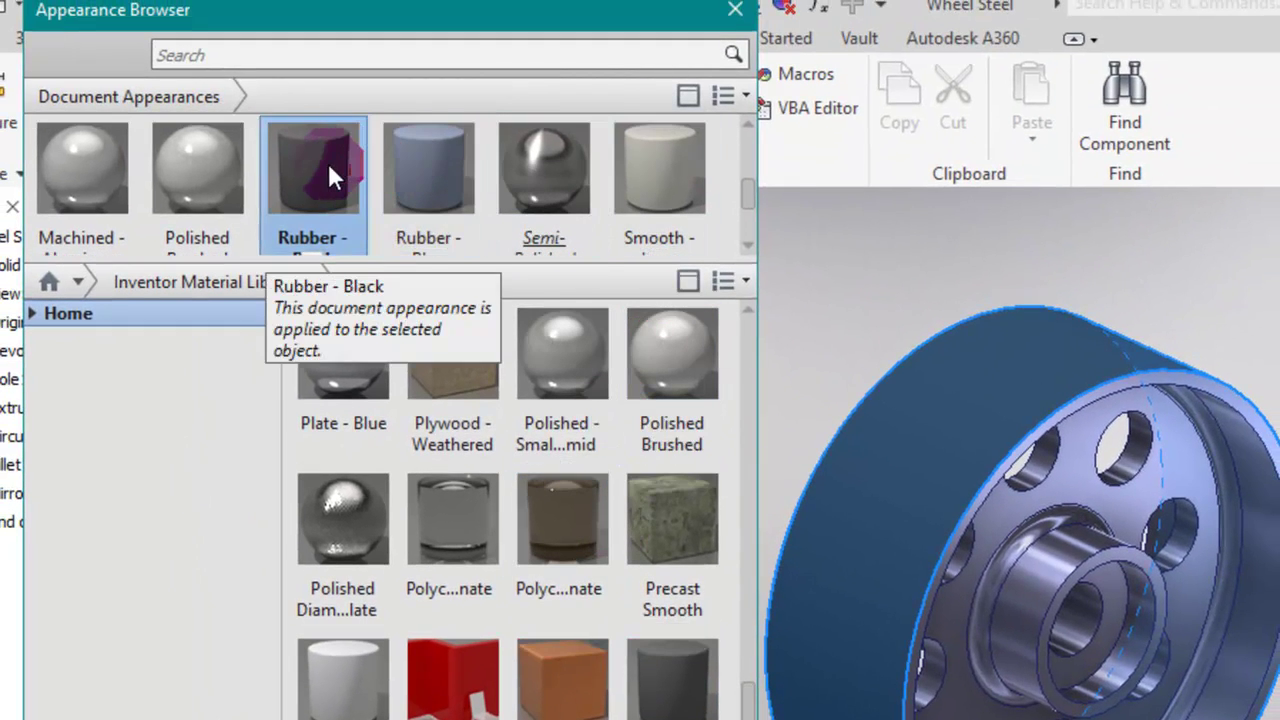
Step: Check the Rubber - Black entry among the document appearances and deselect the outer face
click(329, 168)
click(340, 192)
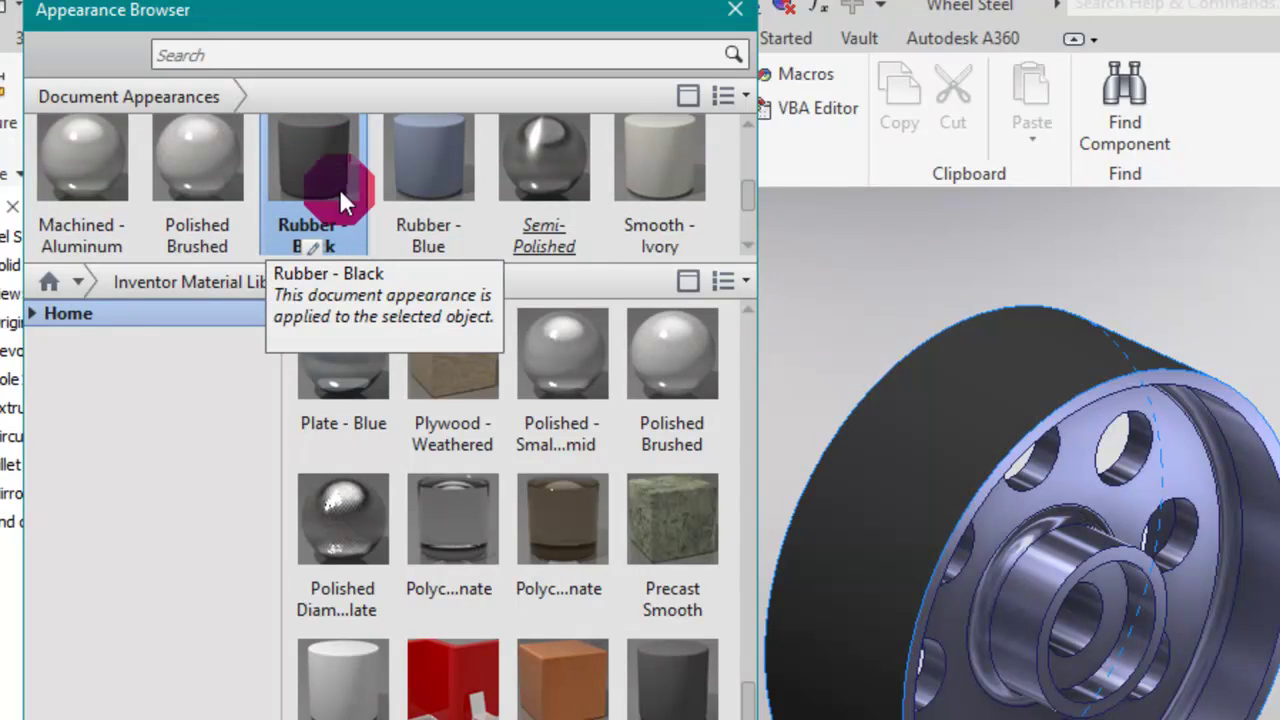
click(990, 320)
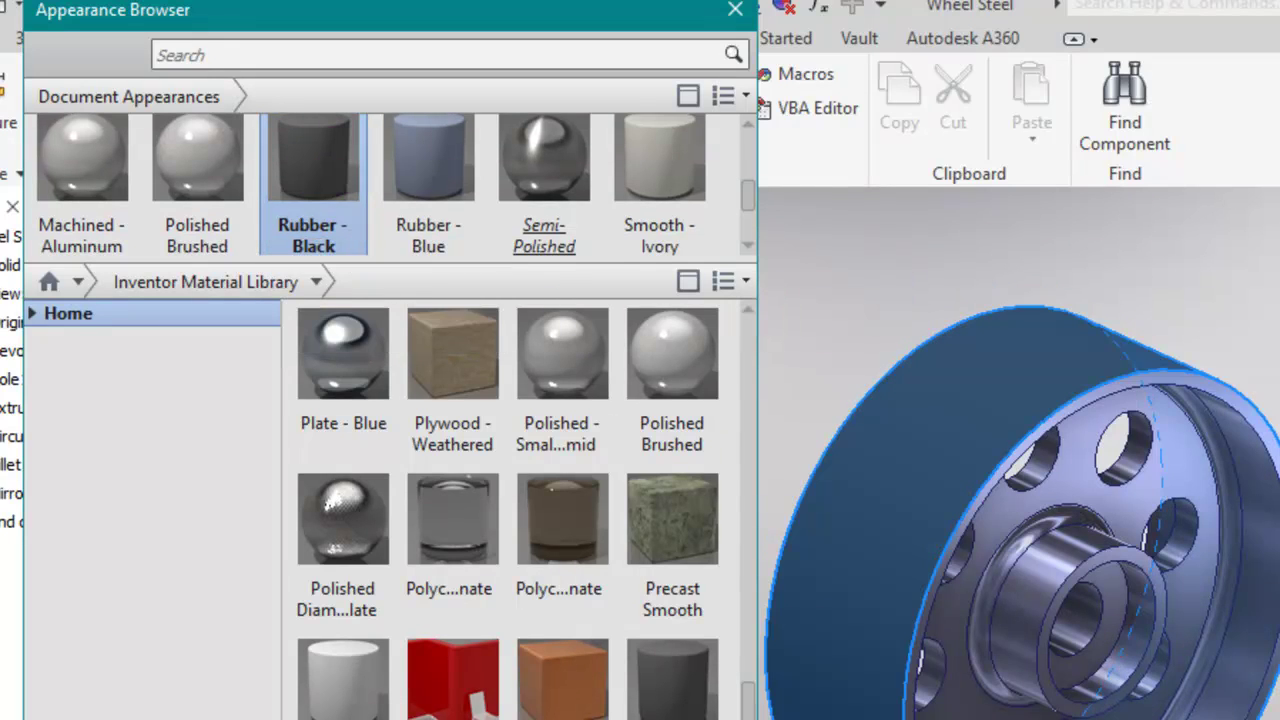
click(880, 246)
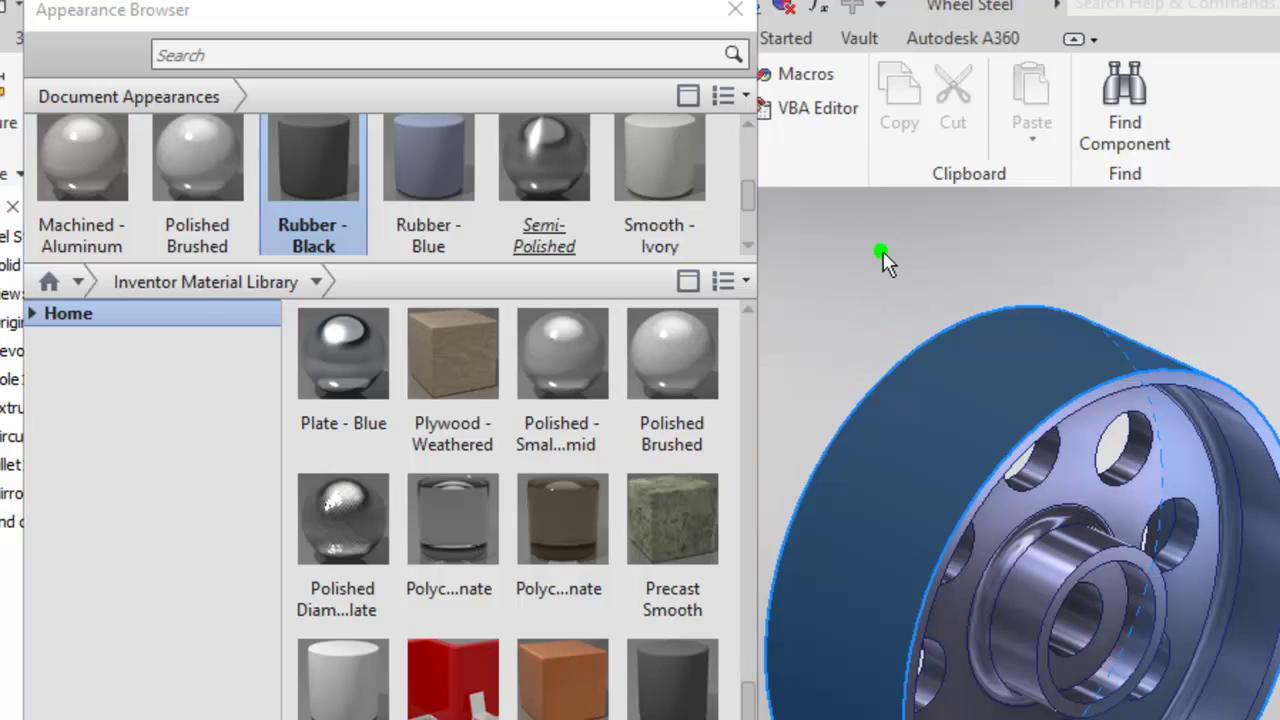
click(882, 248)
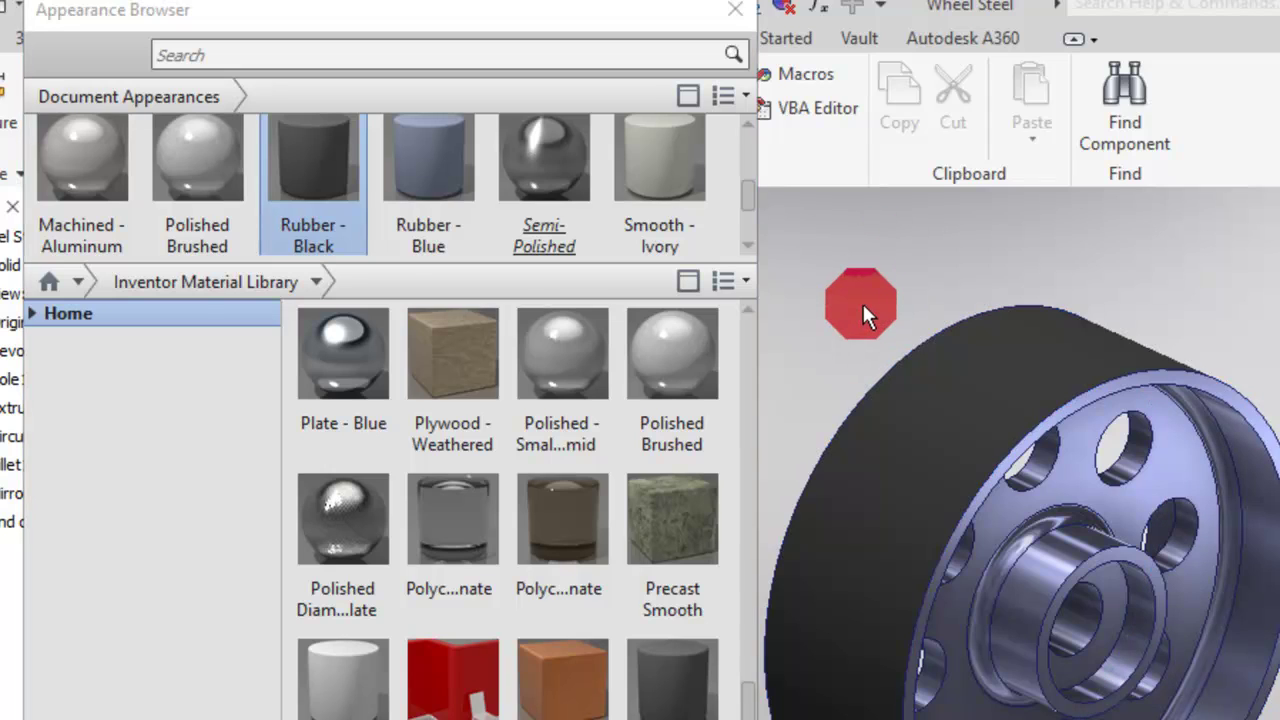
Step: Apply Fine Textured - Black from the document appearances to the wheel's outer cylindrical face and close the Appearance Browser
click(754, 238)
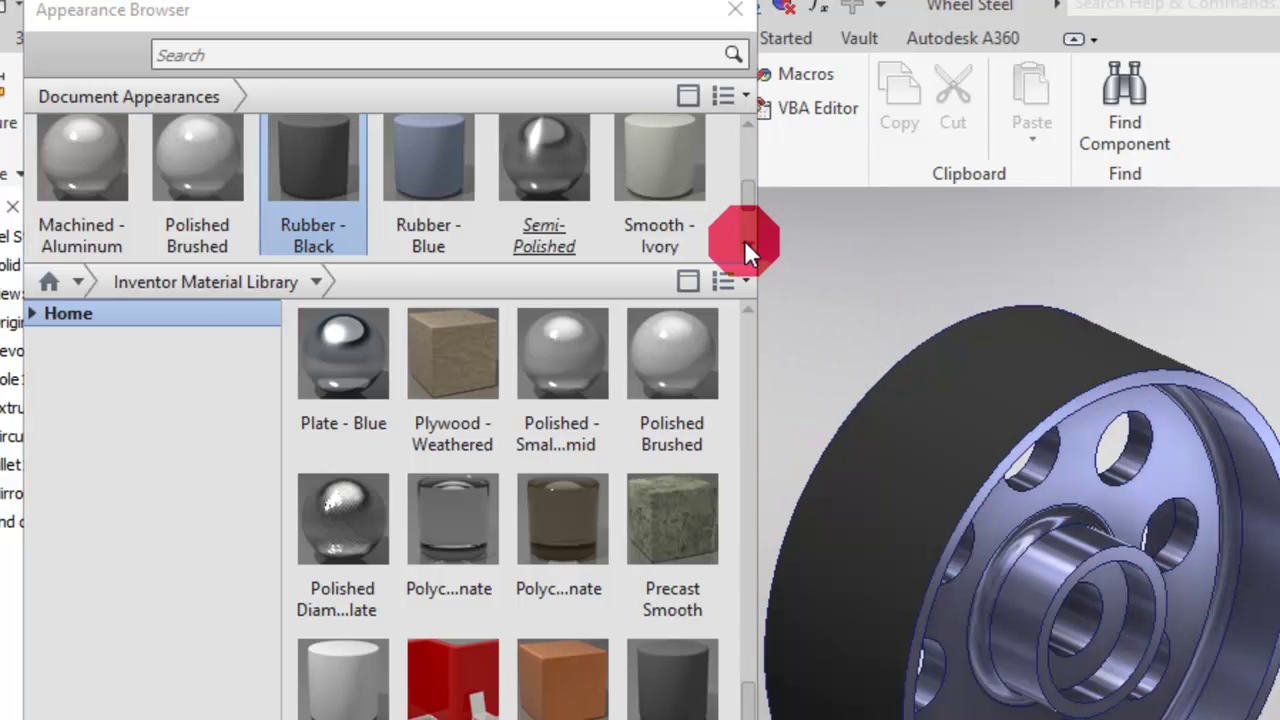
mouse_move(746, 206)
mouse_down()
mouse_move(746, 219)
mouse_move(744, 185)
mouse_up()
click(468, 181)
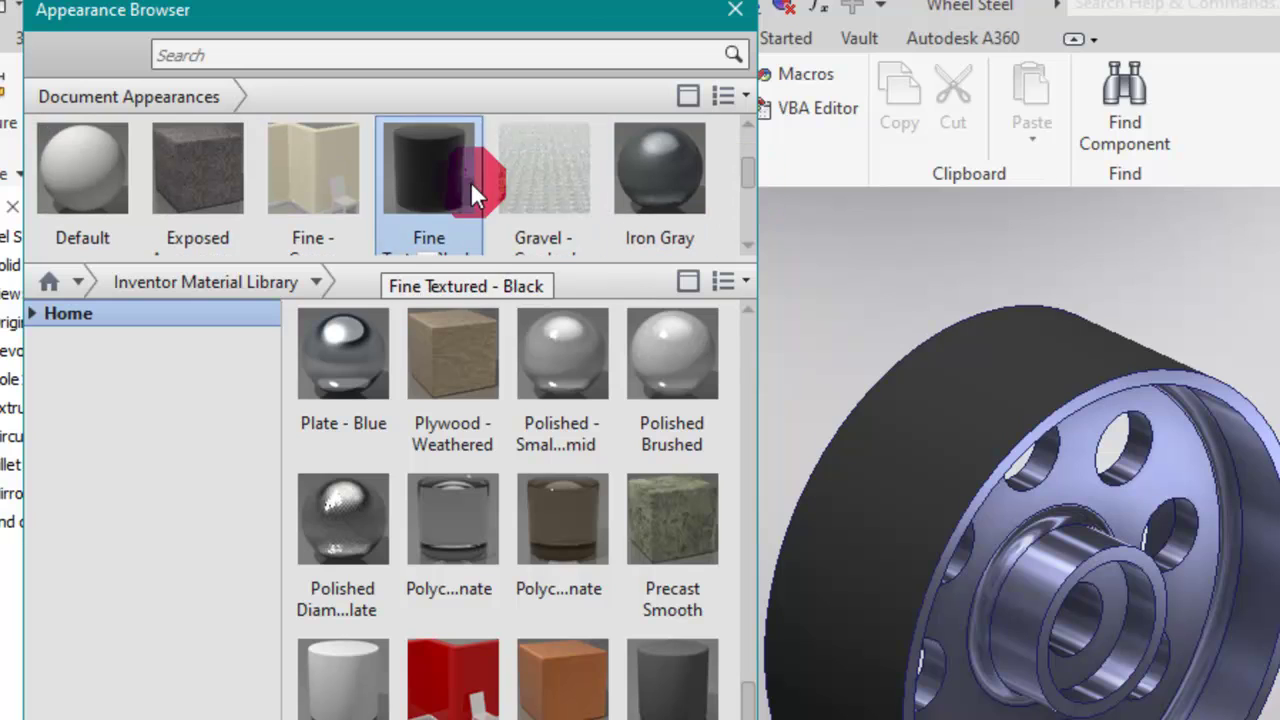
click(959, 419)
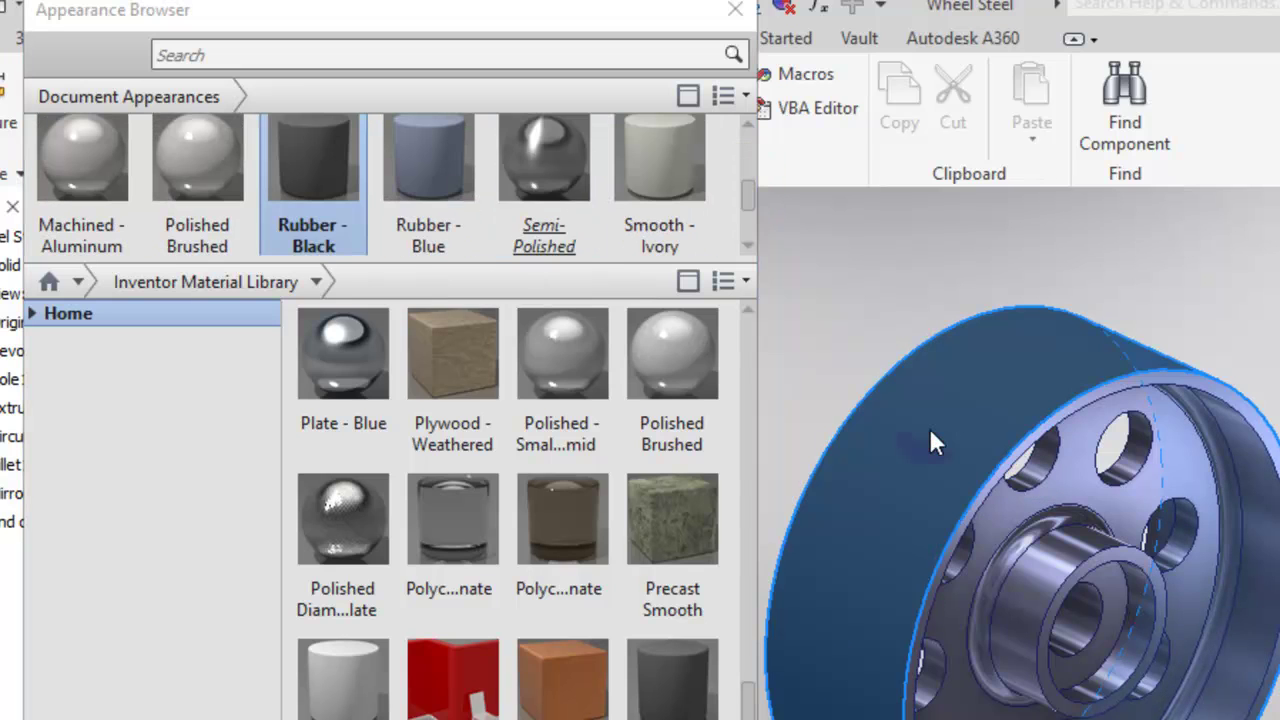
click(744, 127)
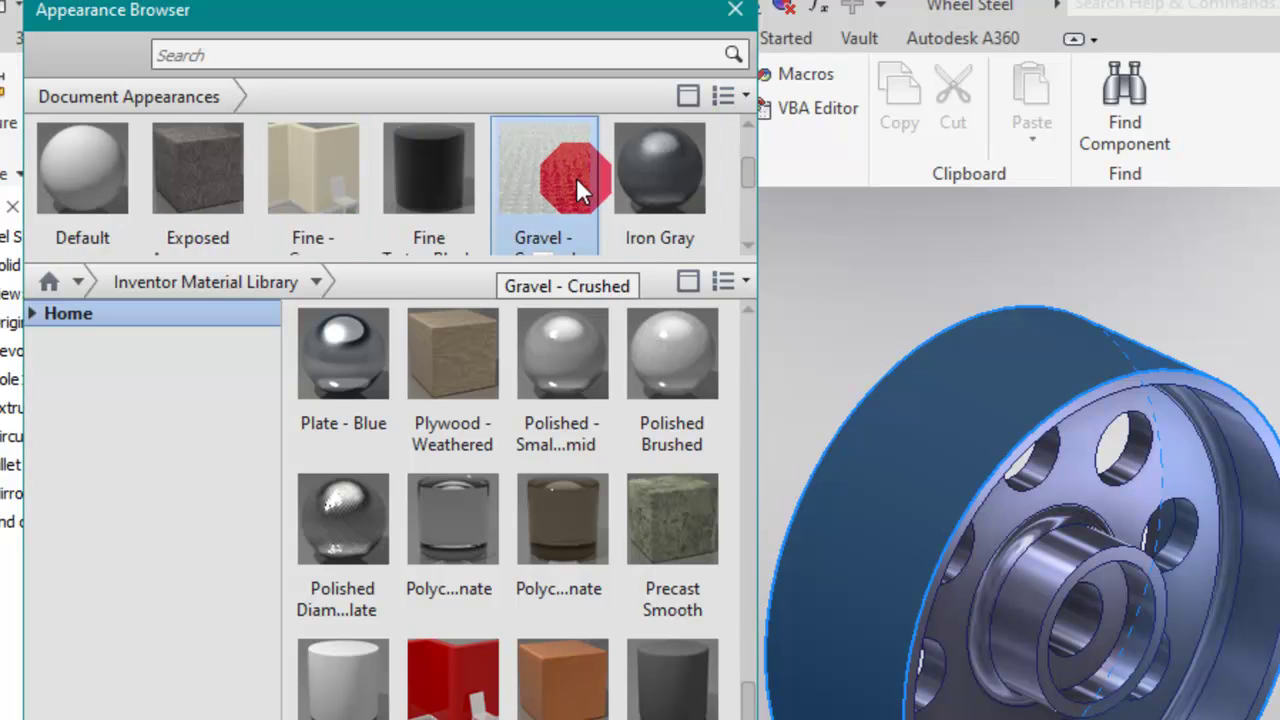
click(437, 185)
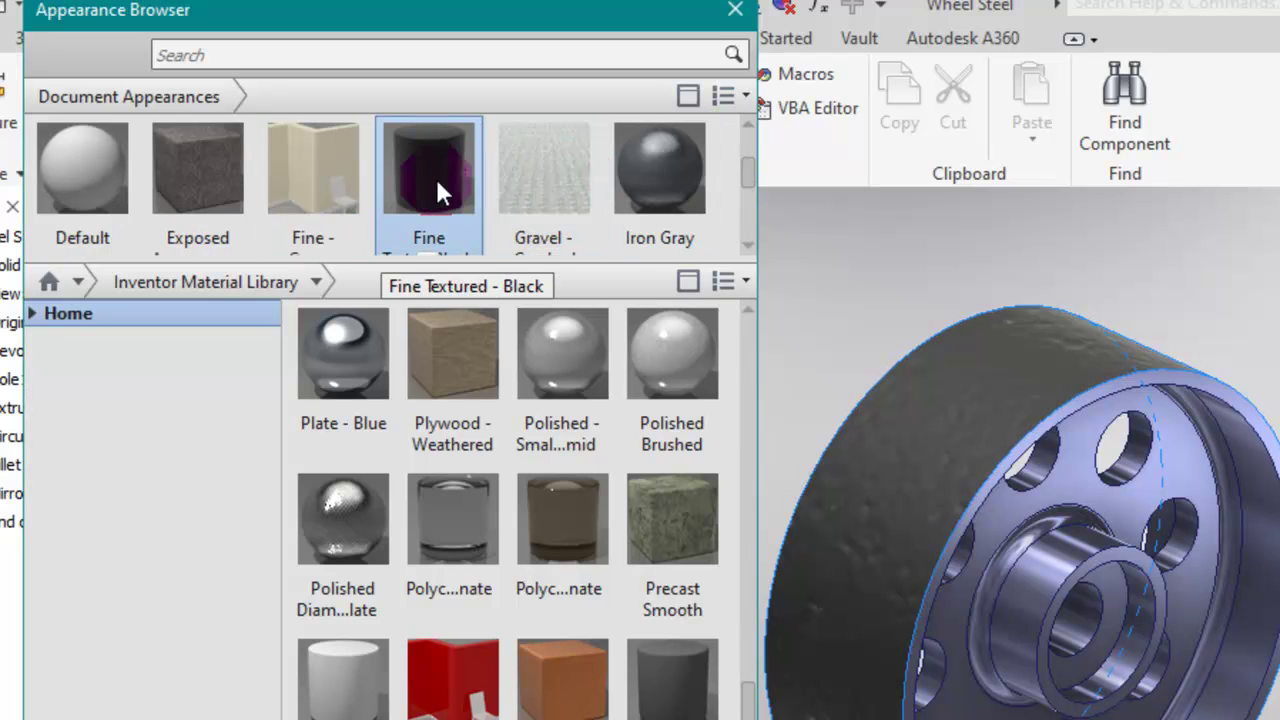
click(436, 180)
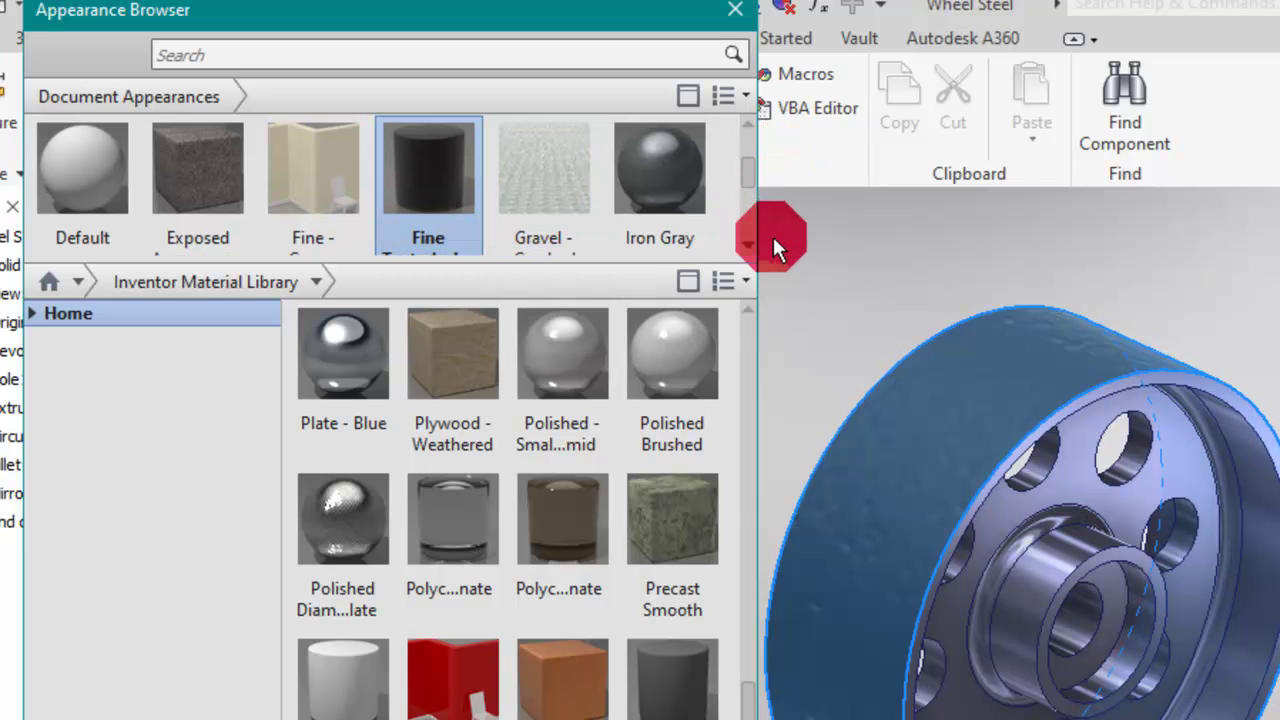
click(735, 9)
click(711, 341)
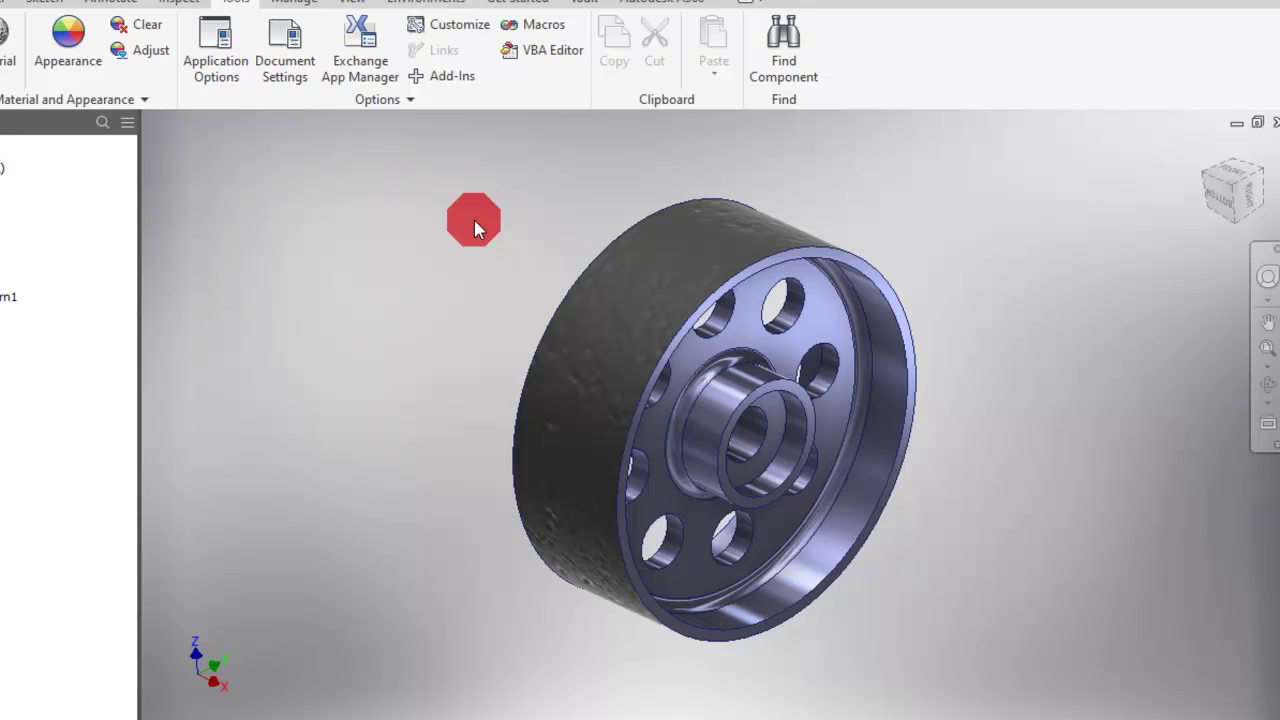
Step: Examine the wheel's appearance in the part, and switch to the Support Wheel.iam assembly to inspect it there from both sides
shift+middle_drag(491, 311, 531, 360)
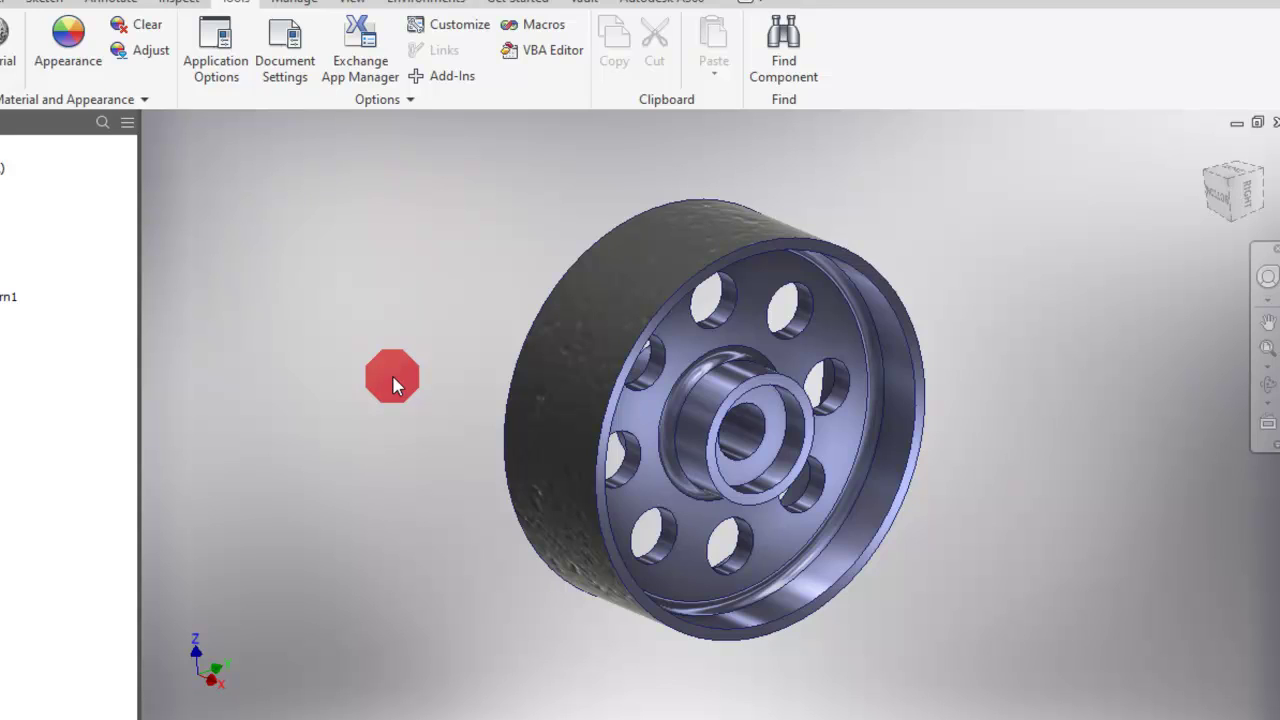
mouse_move(406, 408)
shift+middle_down()
mouse_move(449, 431)
mouse_move(486, 426)
mouse_move(450, 438)
shift+middle_up()
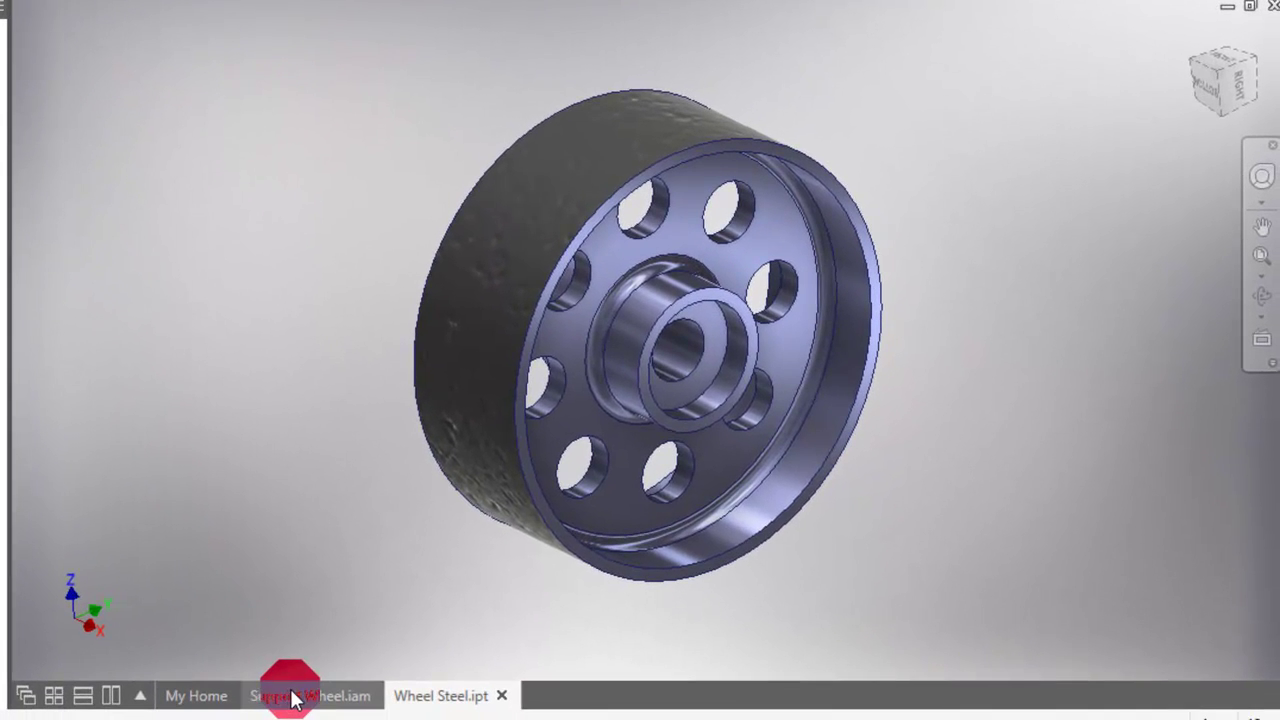
click(291, 695)
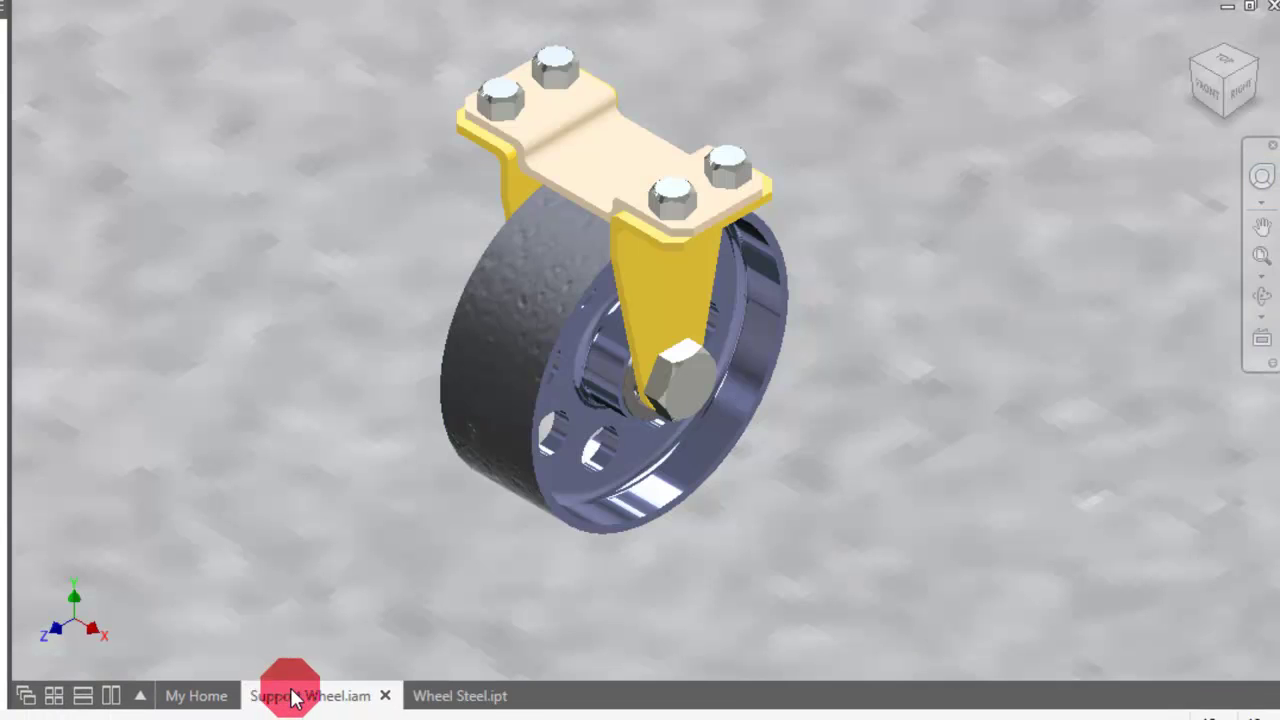
mouse_move(334, 347)
shift+middle_down()
mouse_move(332, 327)
mouse_move(343, 335)
shift+middle_up()
scroll(367, 340, up, 2)
scroll(367, 340, up, 3)
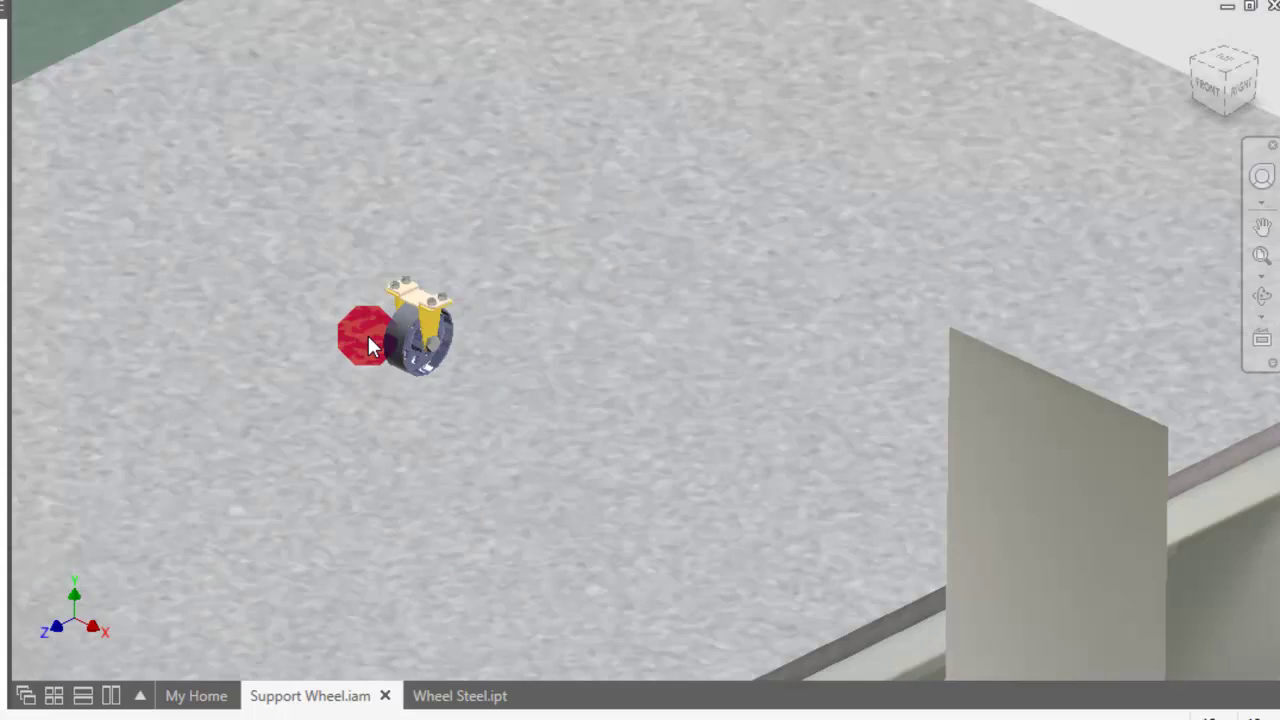
scroll(368, 338, down, 6)
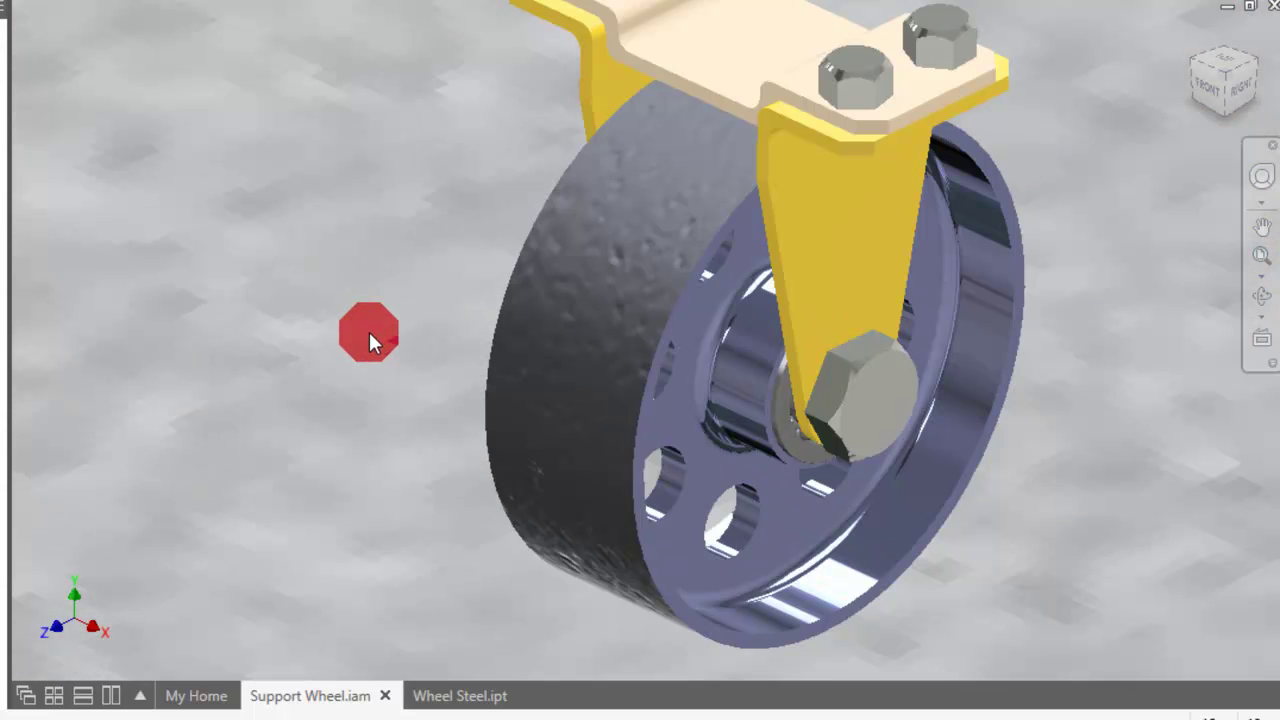
scroll(368, 329, up, 3)
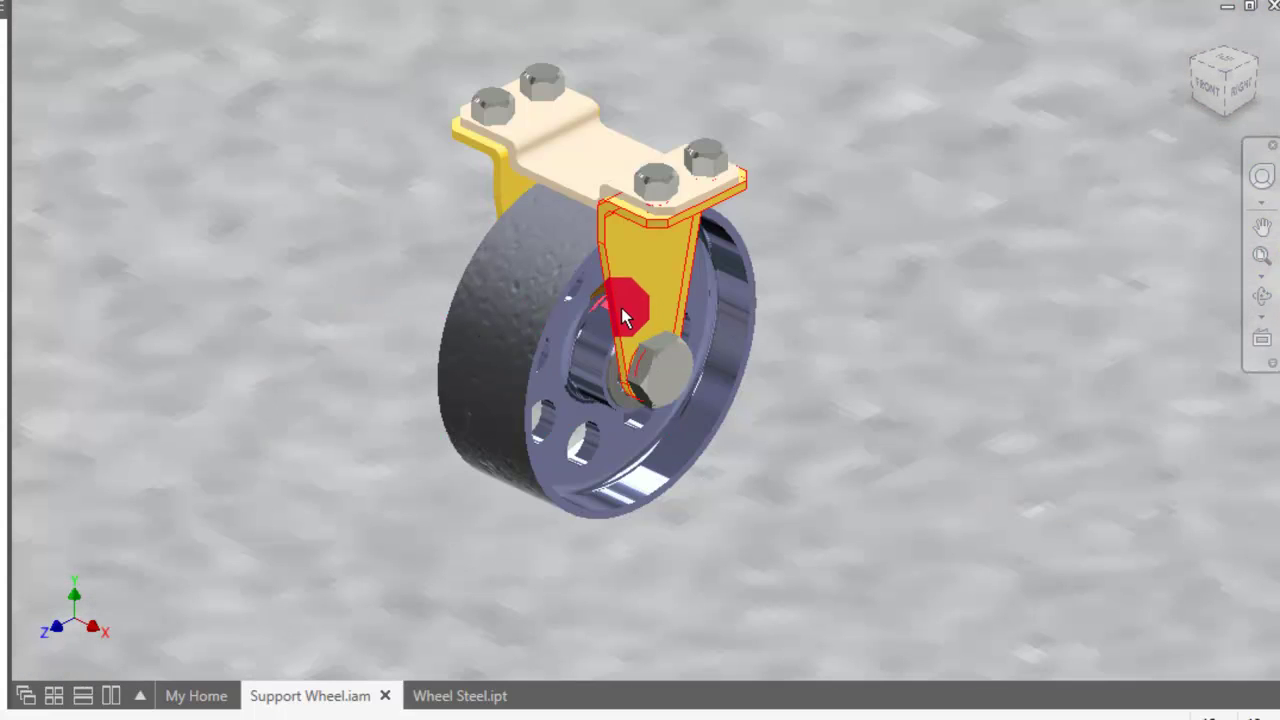
shift+middle_drag(391, 270, 594, 283)
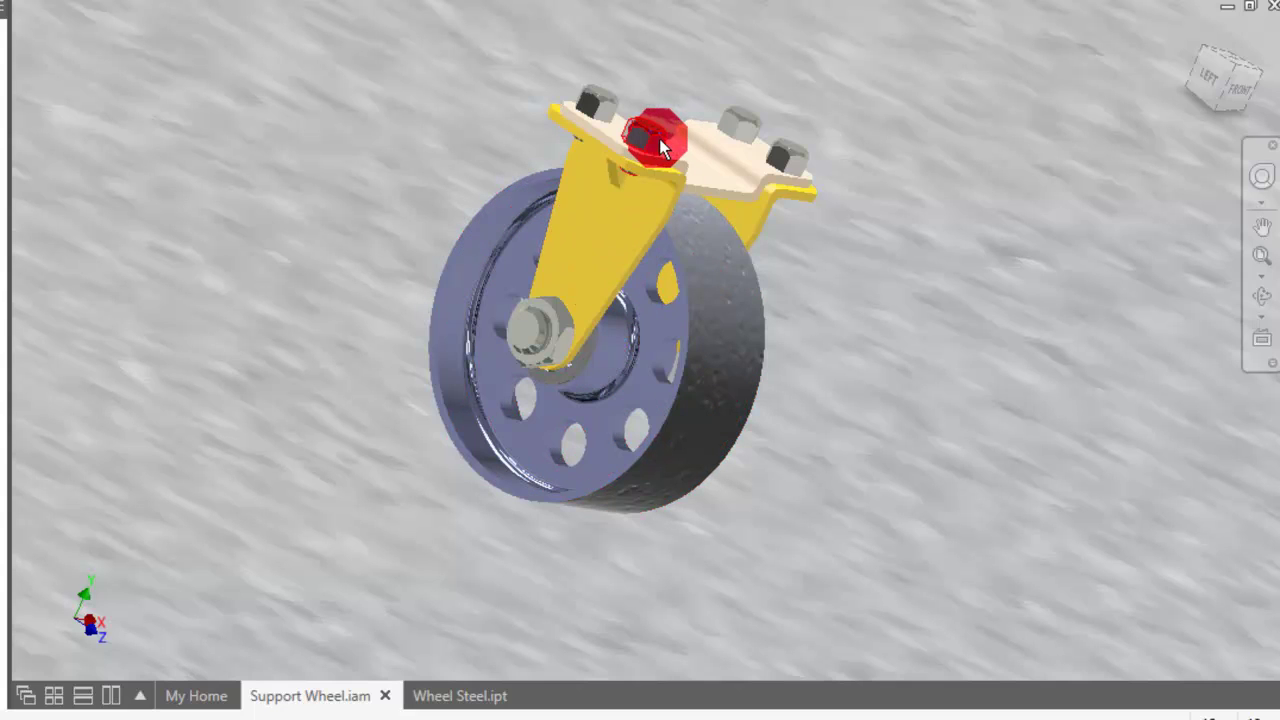
drag(660, 145, 824, 234)
shift+middle_drag(824, 234, 627, 218)
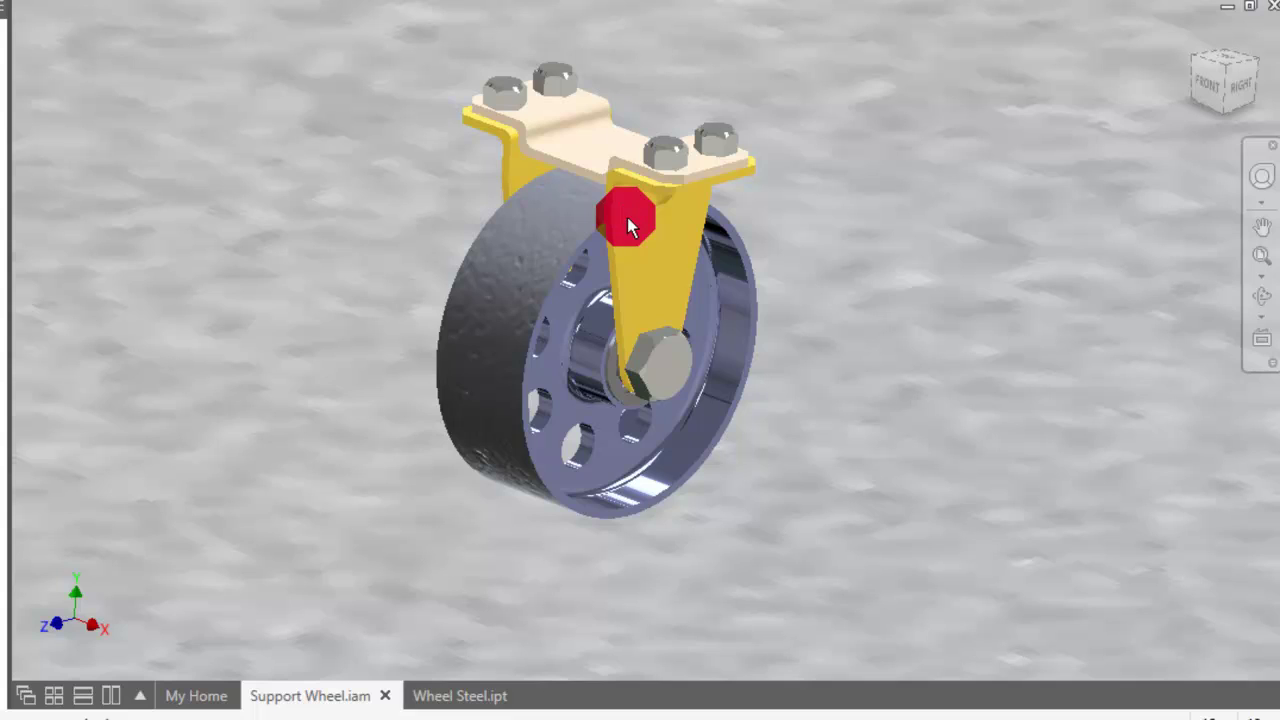